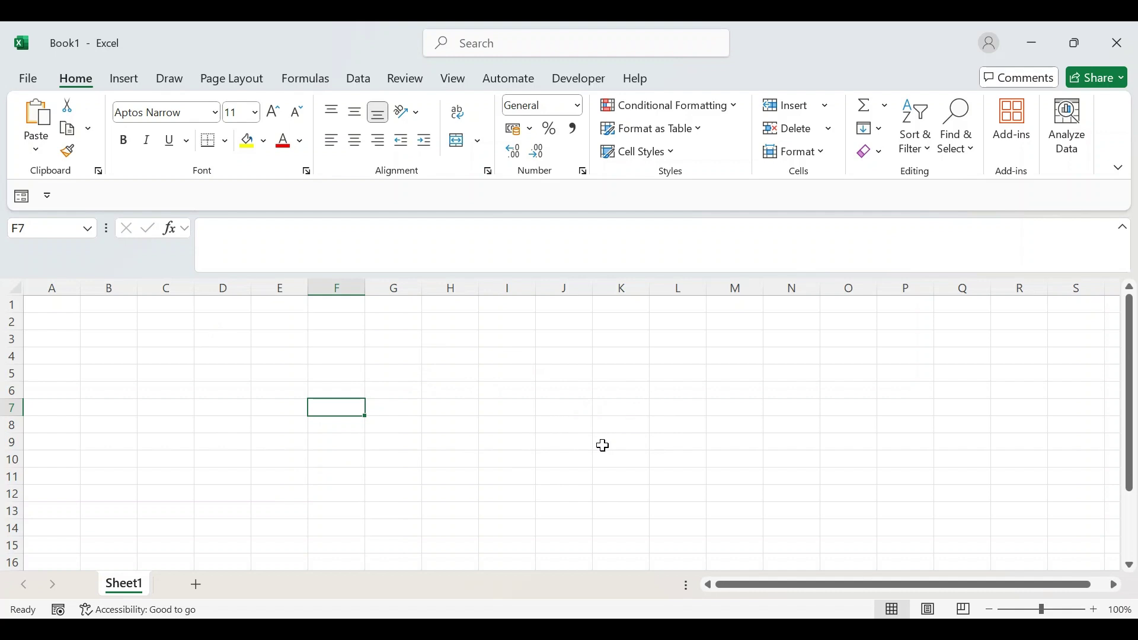
# Rename the Sheet1 tab to 'Student Data', correcting an initial 'Student Name' entry.
pyautogui.click(539, 409)
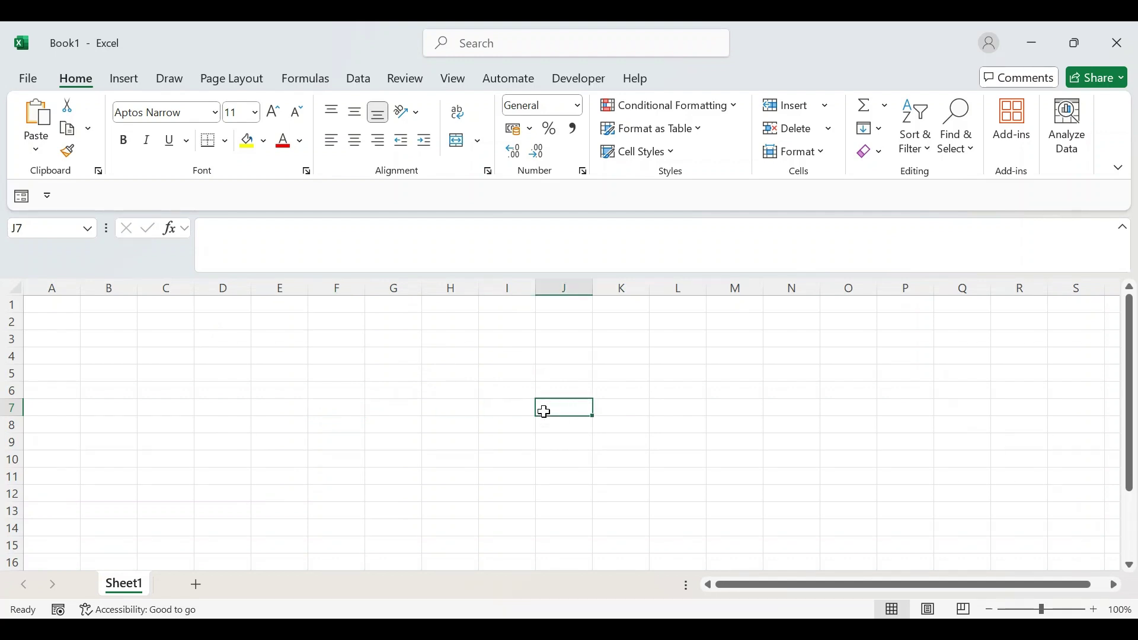
pyautogui.doubleClick(129, 589)
pyautogui.write('S')
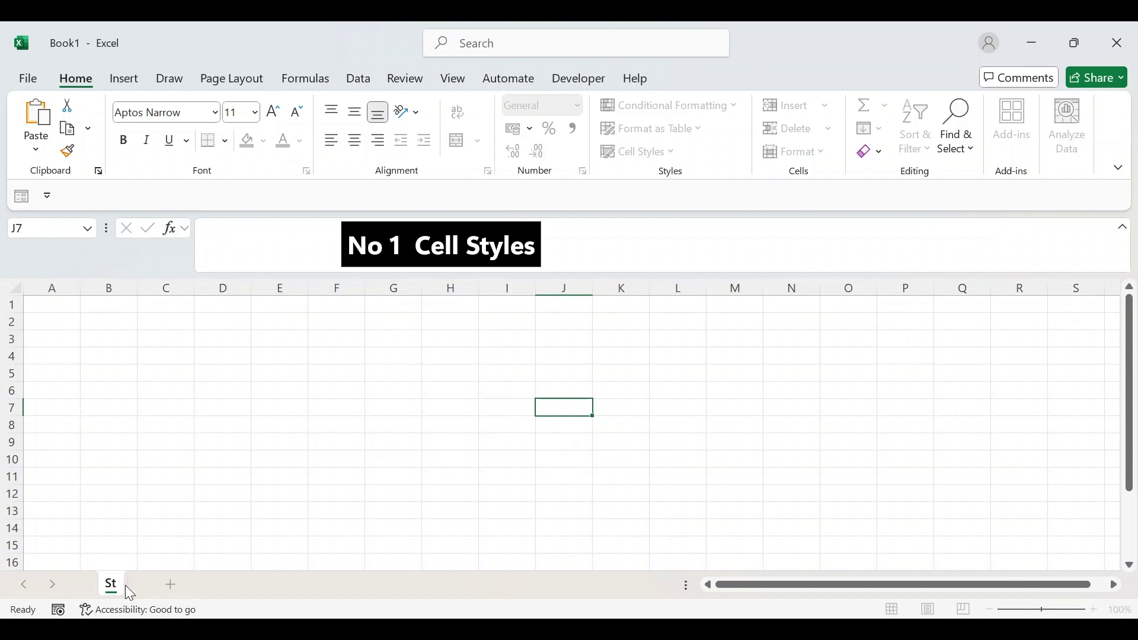
pyautogui.write('tude')
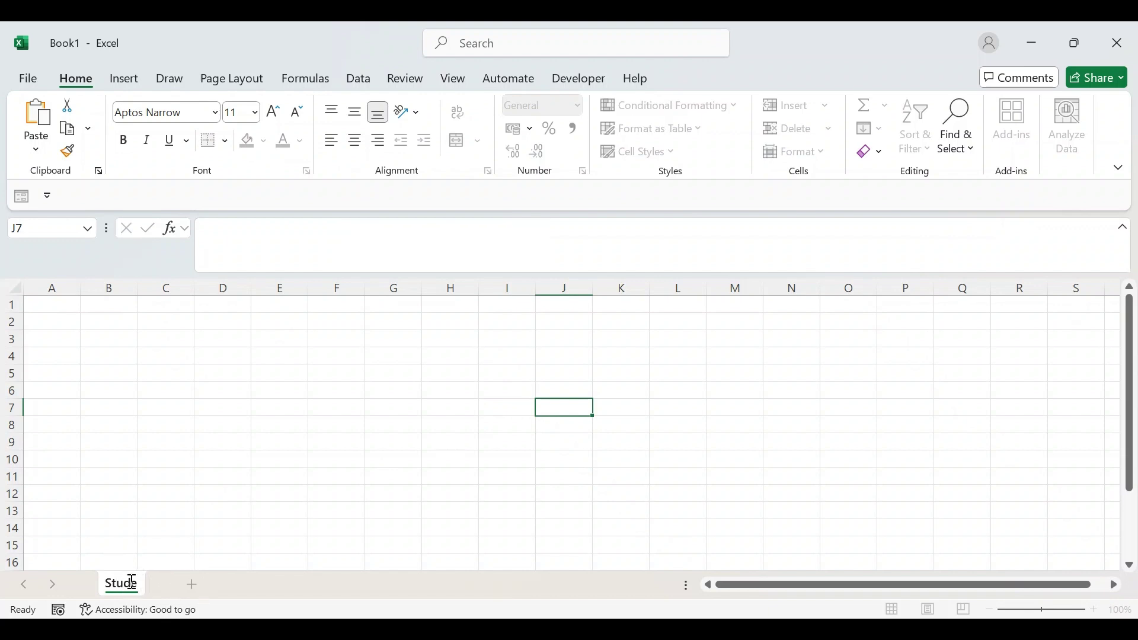
pyautogui.write('nt Name')
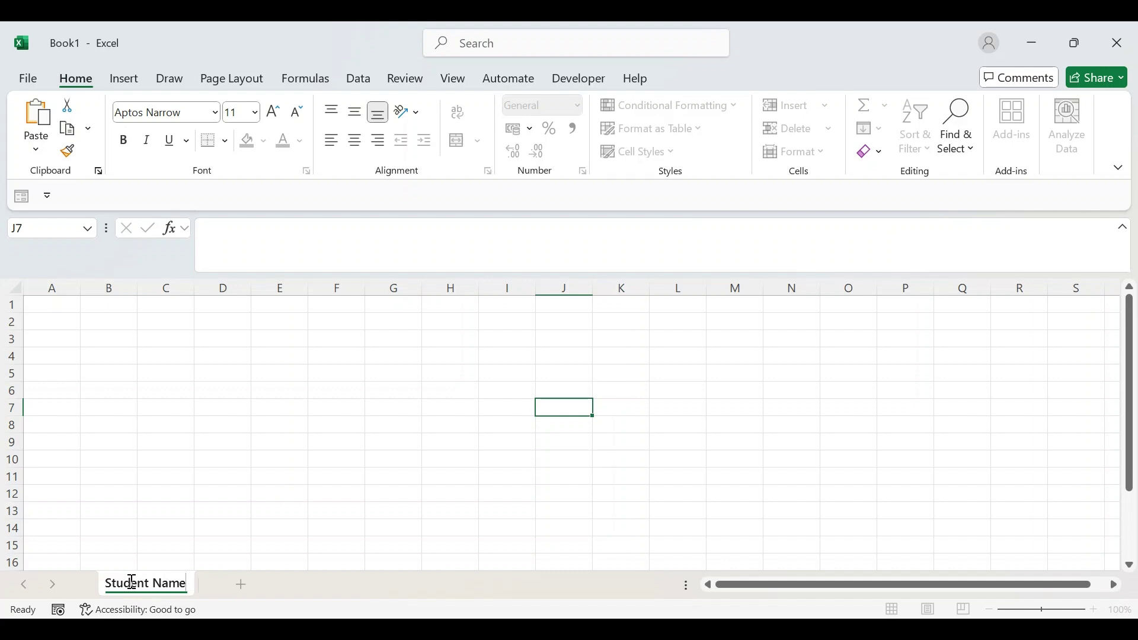
pyautogui.press('Return')
pyautogui.press('BackSpace')
pyautogui.press('BackSpace')
pyautogui.press('BackSpace')
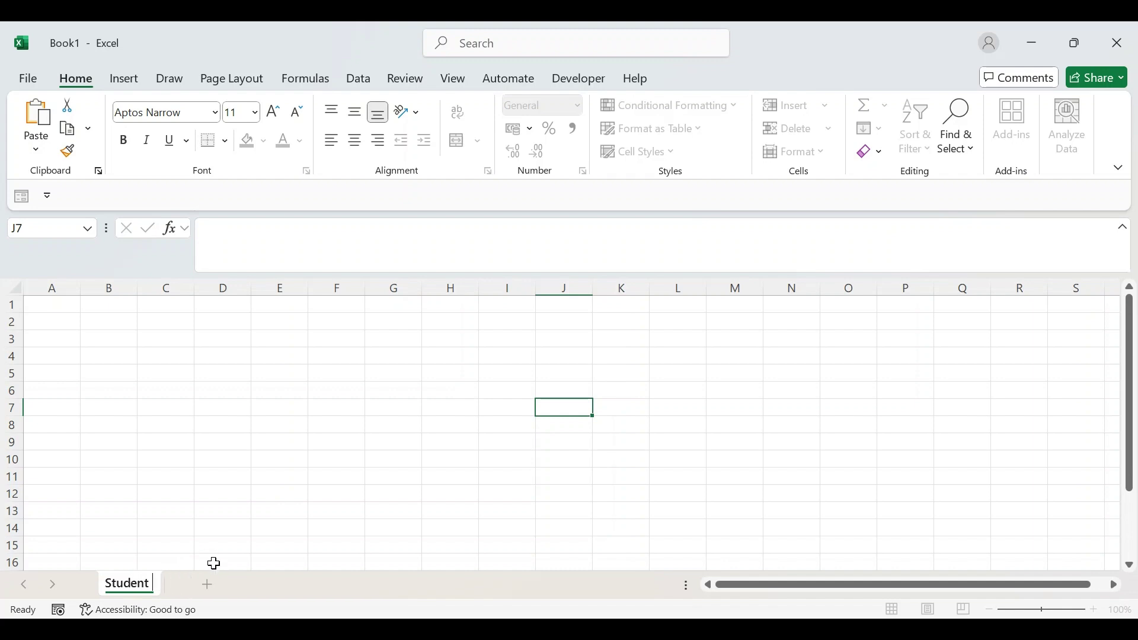
pyautogui.write('Data')
pyautogui.press('Return')
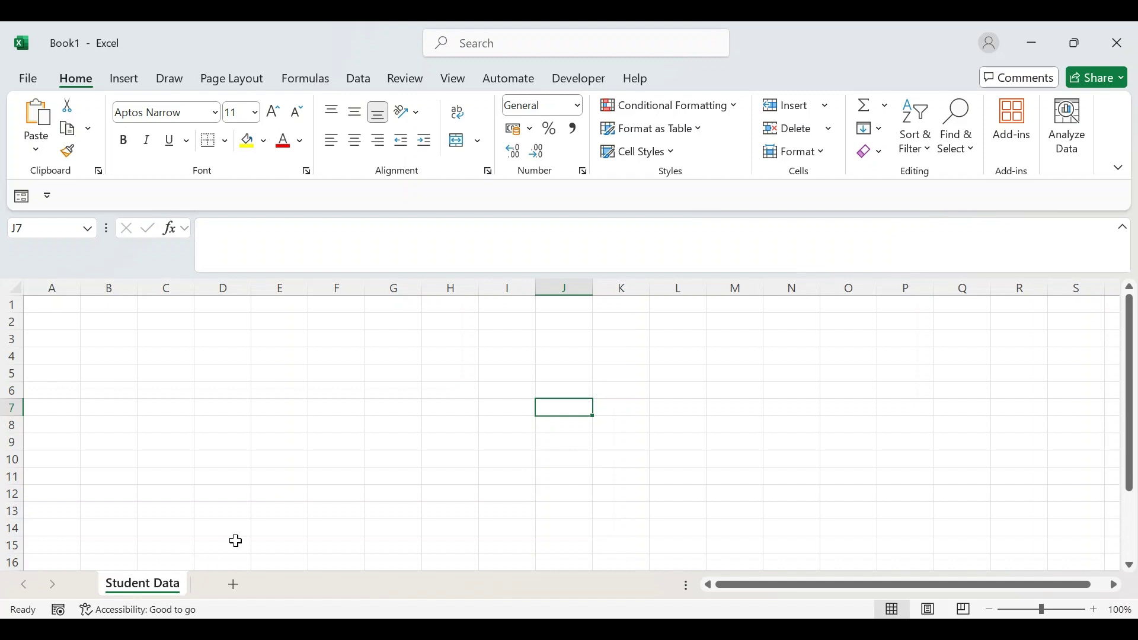
pyautogui.click(165, 426)
# Enter the headings Sl No in A1 and name in B1.
pyautogui.click(50, 302)
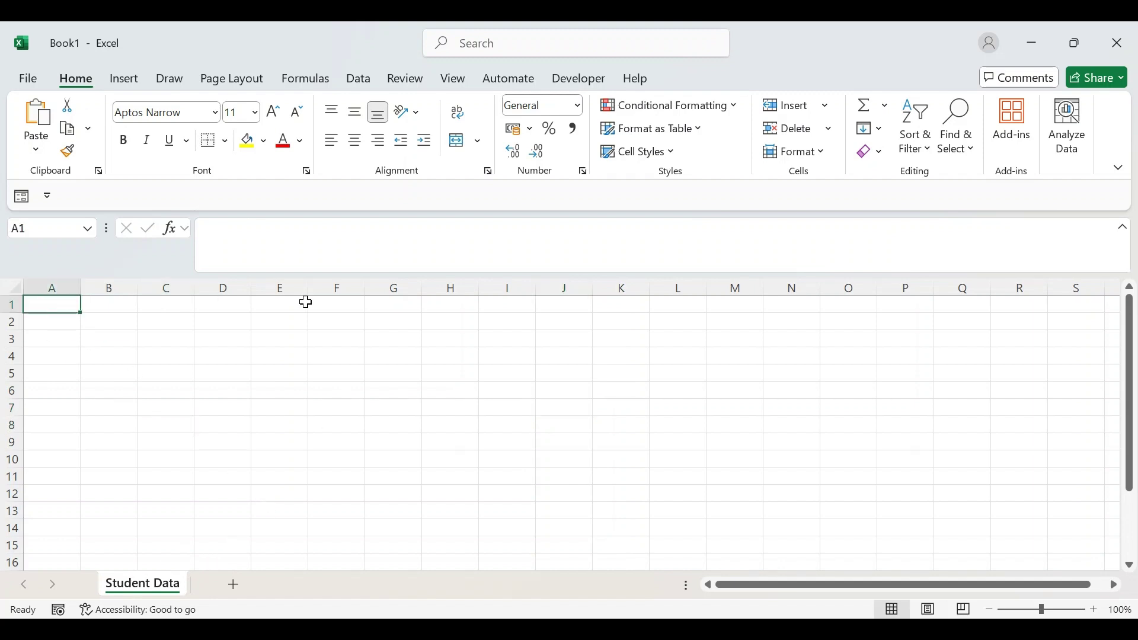
pyautogui.click(305, 303)
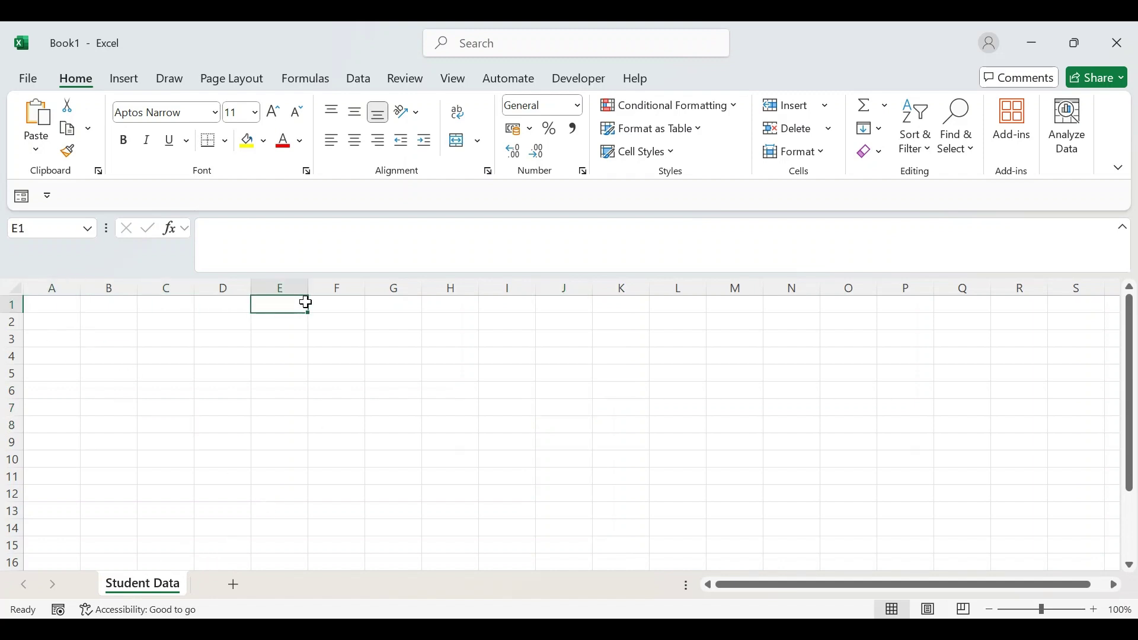
pyautogui.click(73, 307)
pyautogui.write('Sl No')
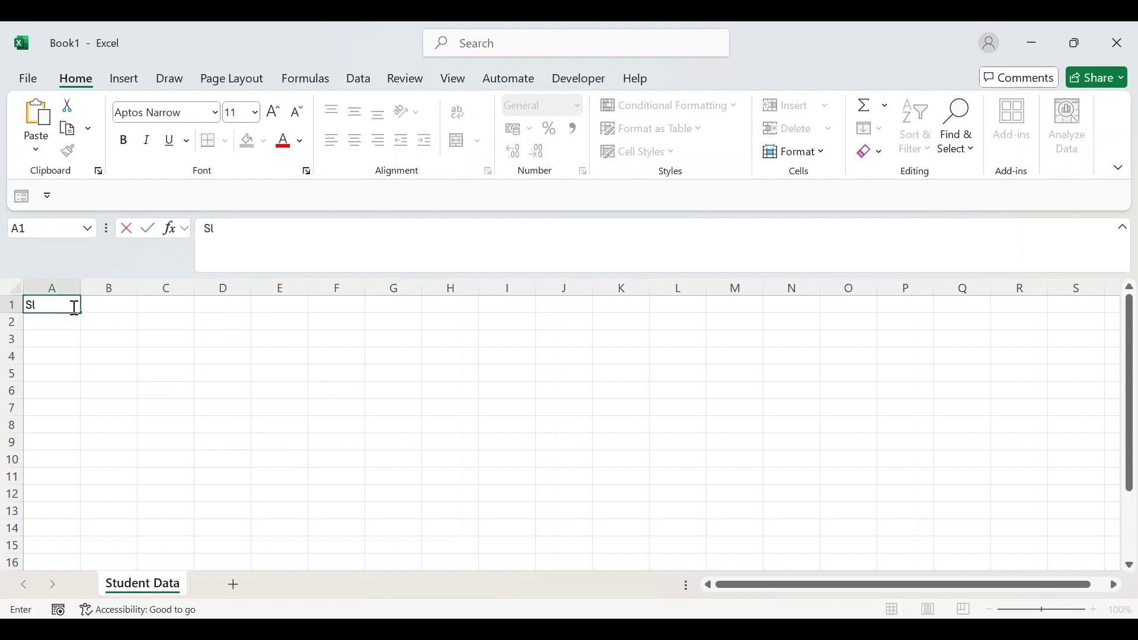
pyautogui.click(115, 320)
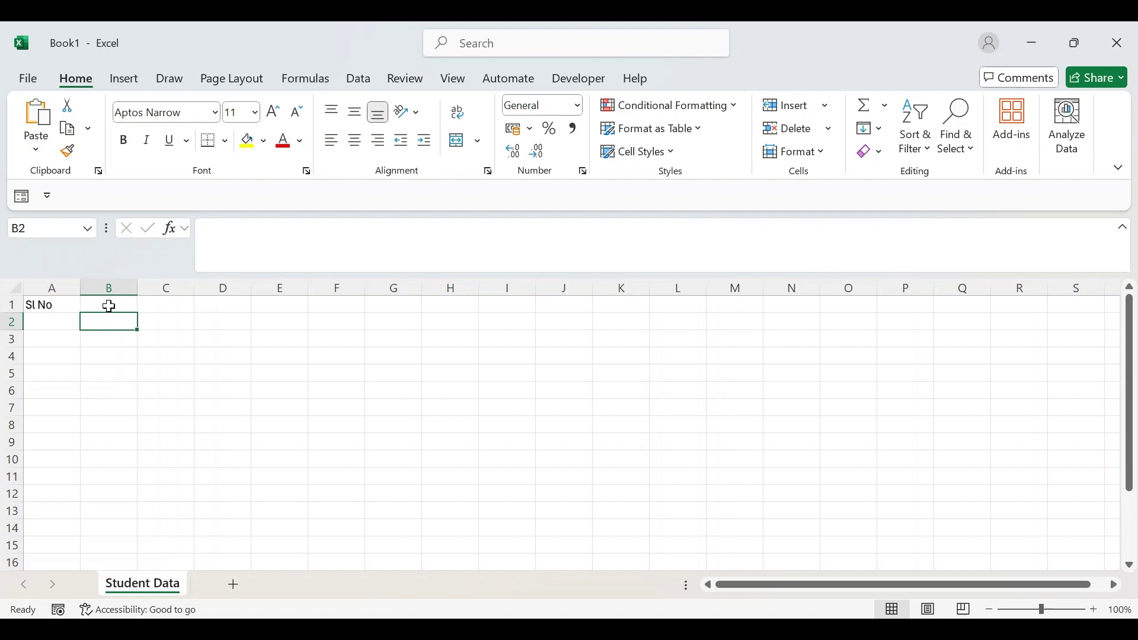
pyautogui.click(110, 305)
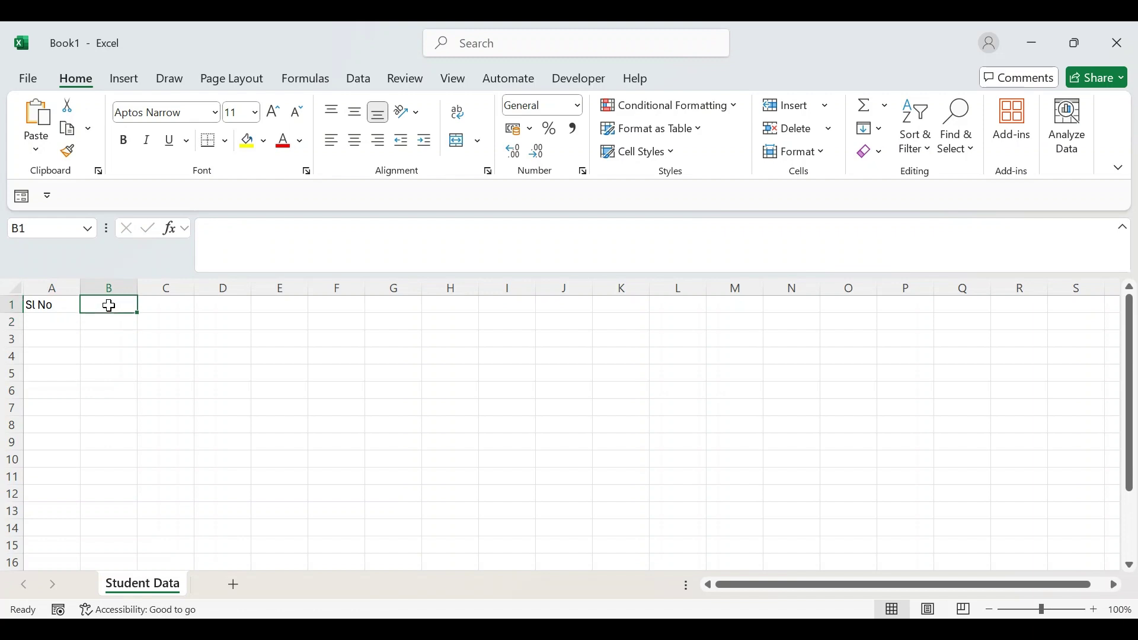
pyautogui.write('name')
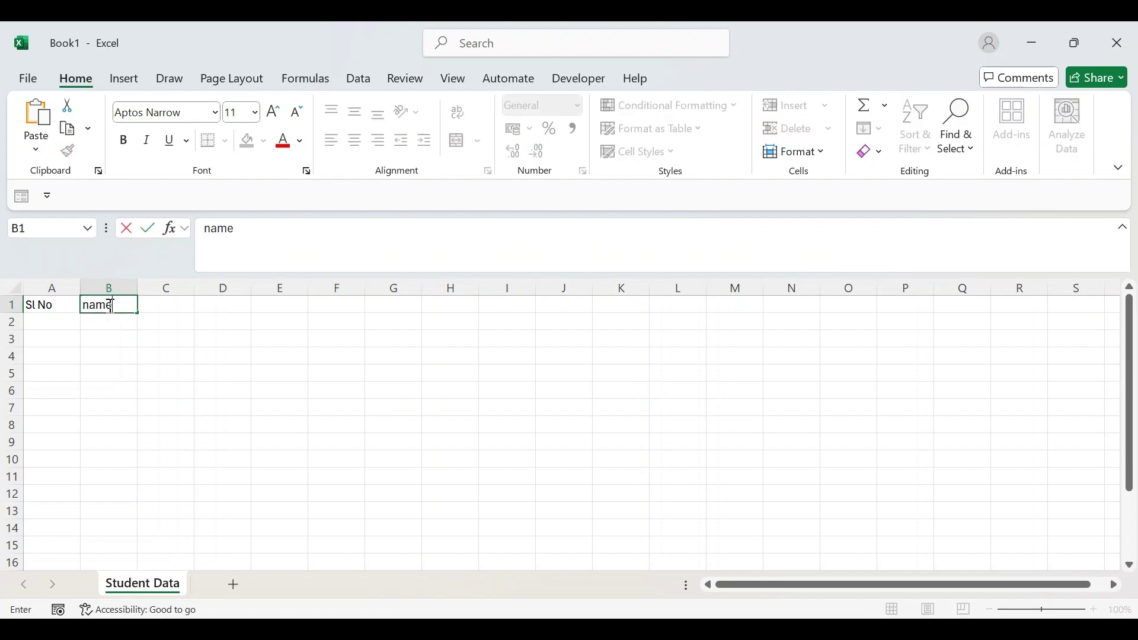
pyautogui.press('Tab')
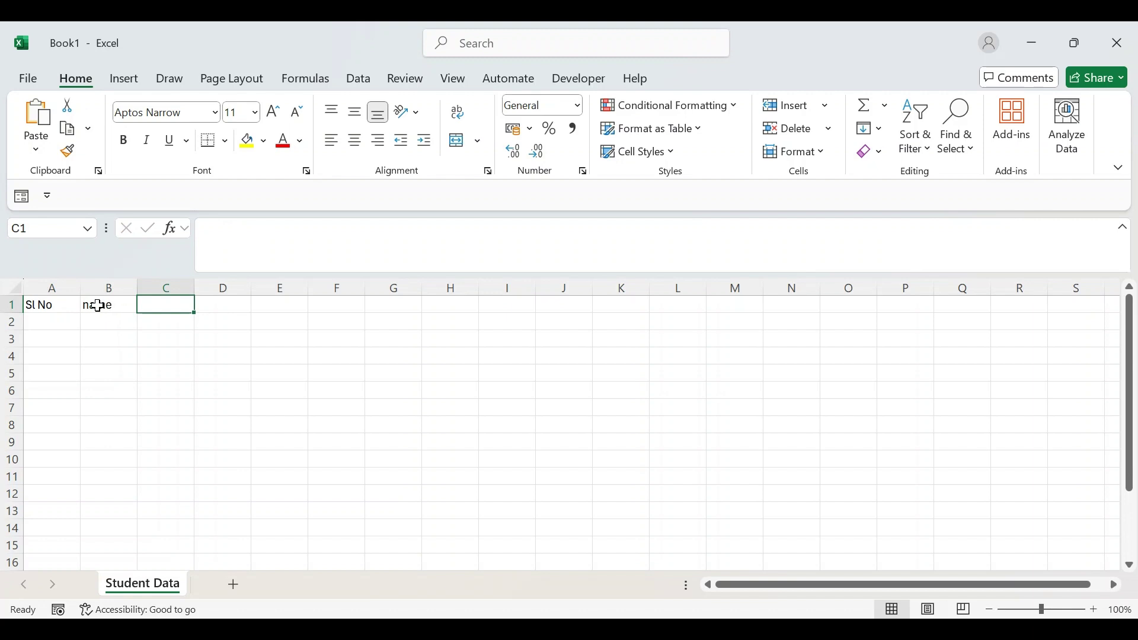
# Capitalize the B1 heading to 'Name', then add Class in C1 and Section in D1.
pyautogui.click(87, 306)
pyautogui.doubleClick(87, 306)
pyautogui.press('Delete')
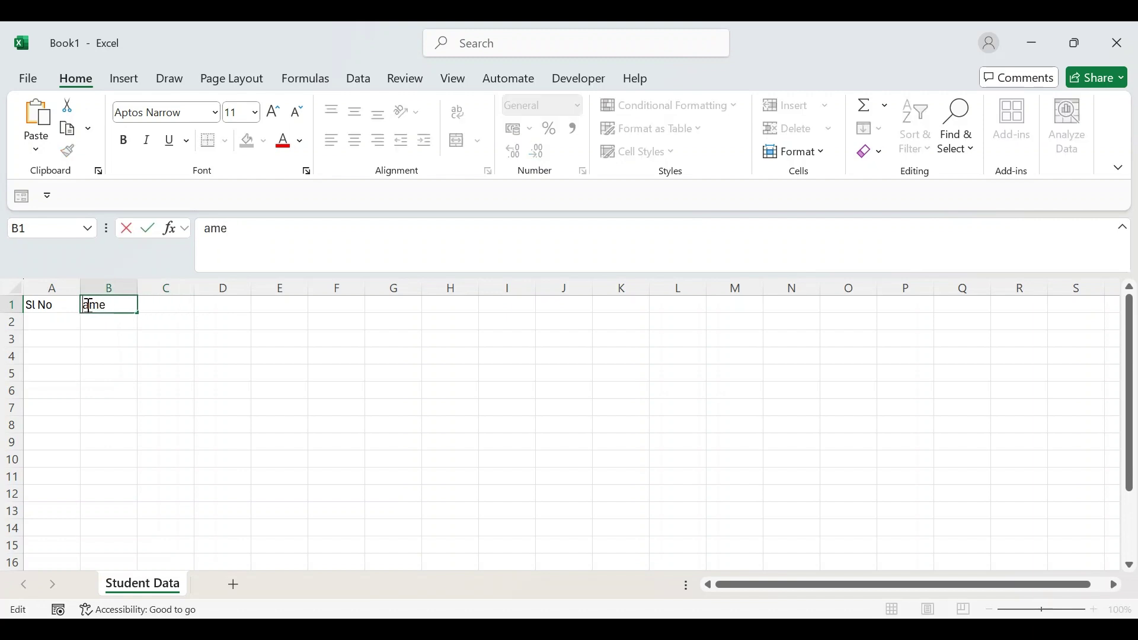
pyautogui.write('N')
pyautogui.click(176, 305)
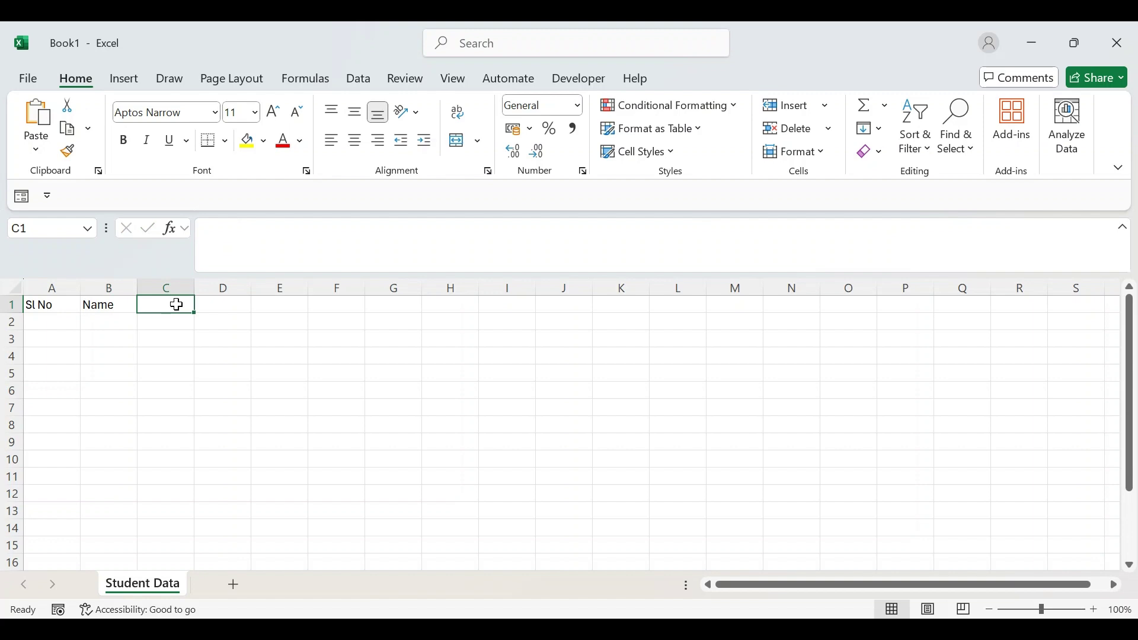
pyautogui.write('Class')
pyautogui.press('Tab')
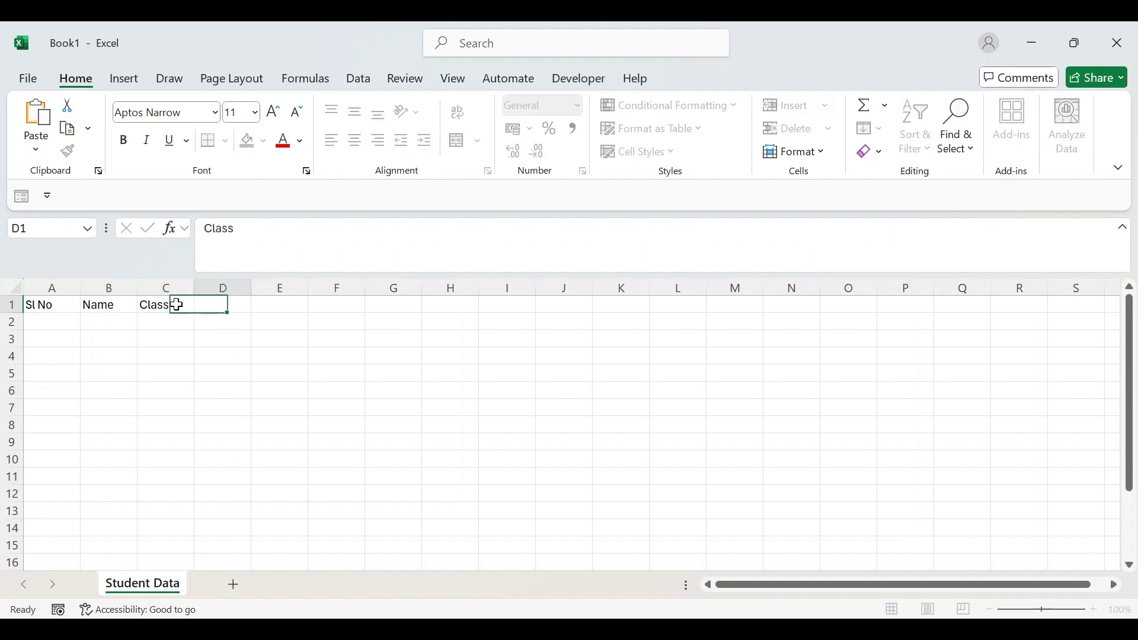
pyautogui.write('Section')
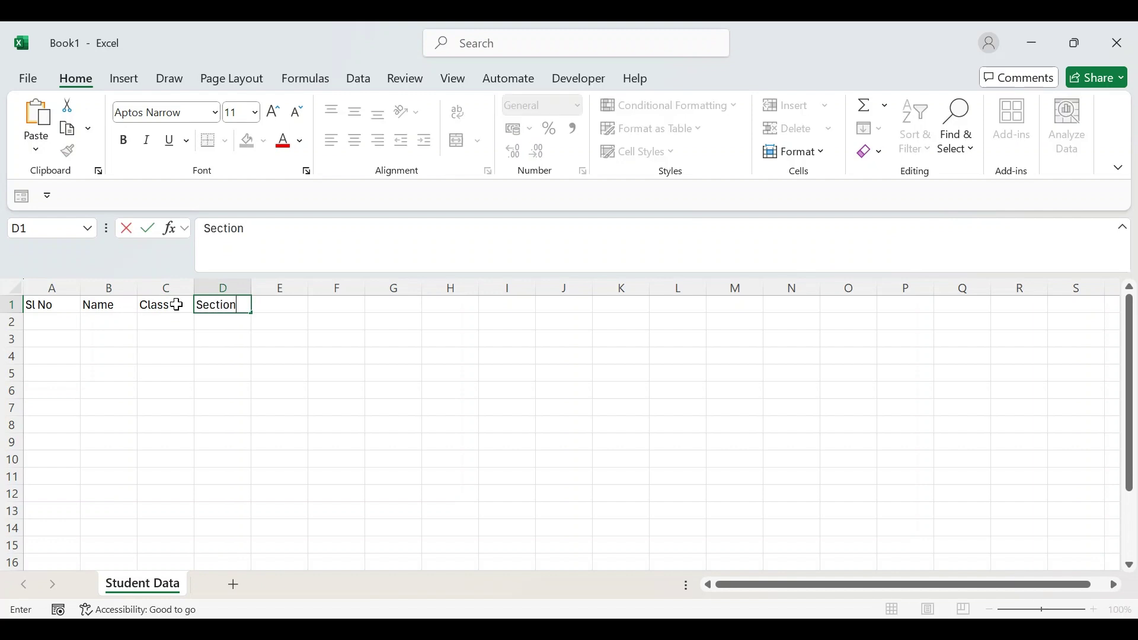
pyautogui.click(289, 358)
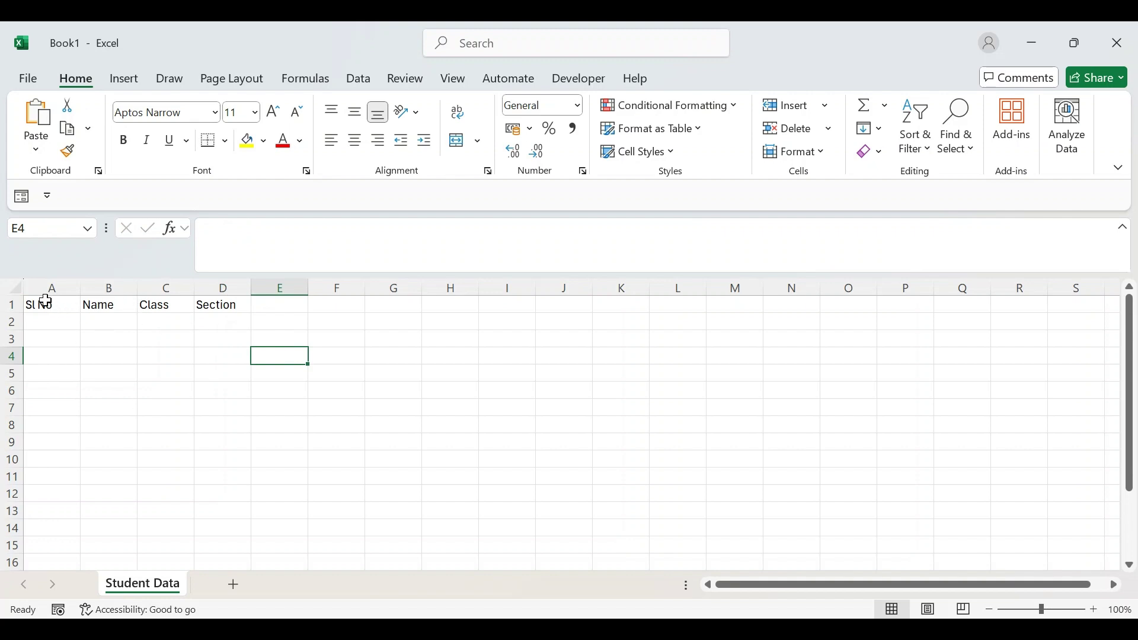
# Apply a pink accent cell style to the header cells A1:D1.
pyautogui.moveTo(42, 305); pyautogui.dragTo(208, 301)
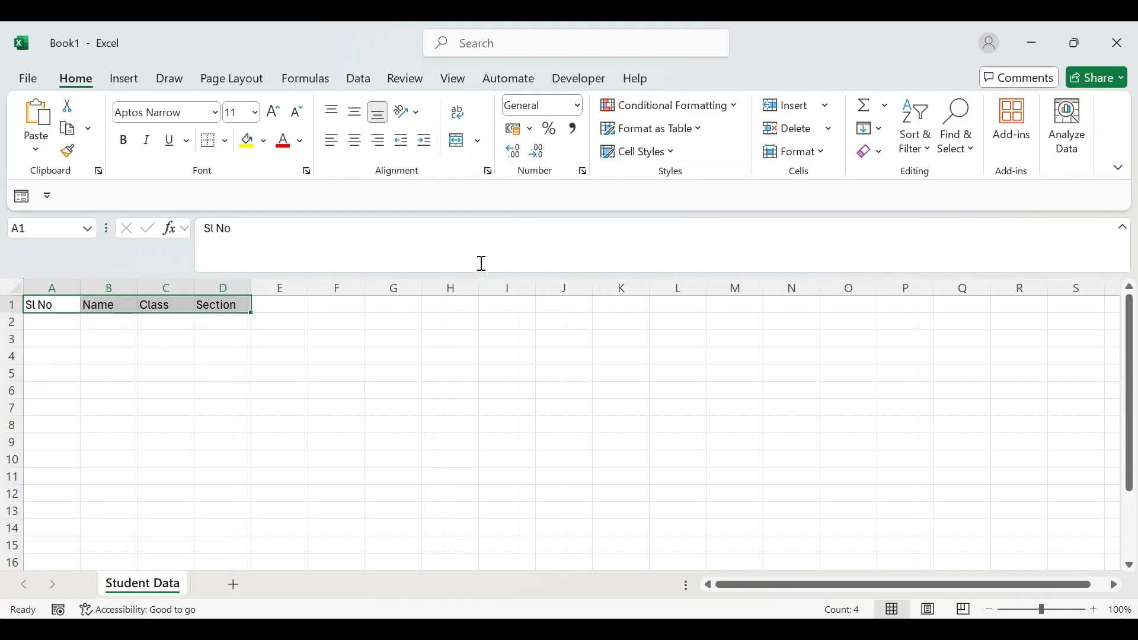
pyautogui.click(668, 153)
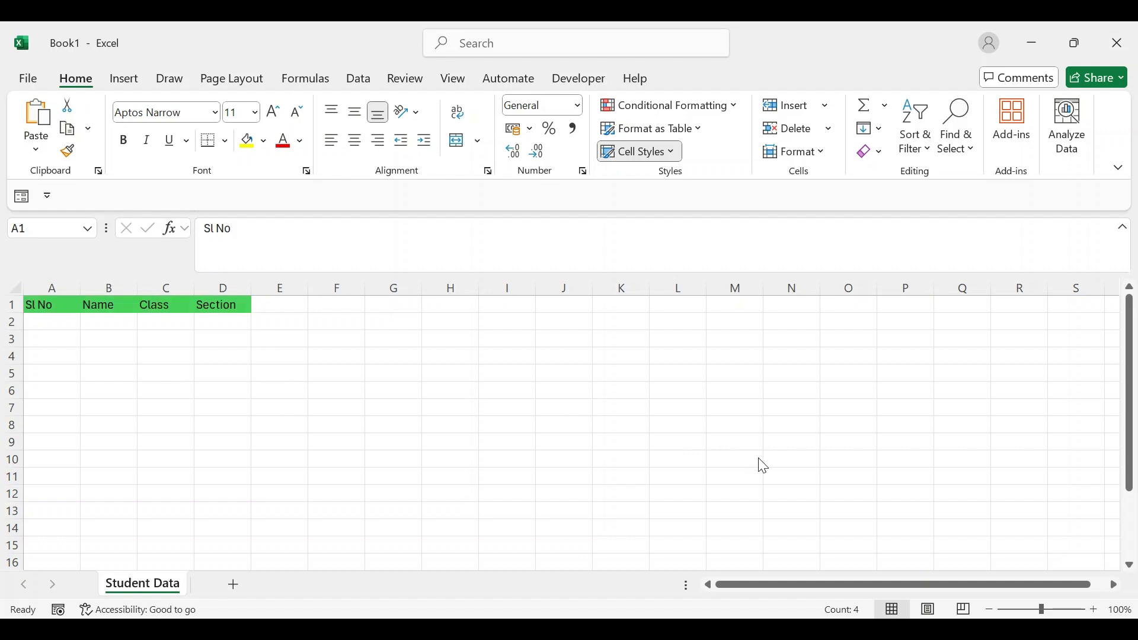
pyautogui.click(972, 451)
pyautogui.click(966, 443)
pyautogui.click(560, 407)
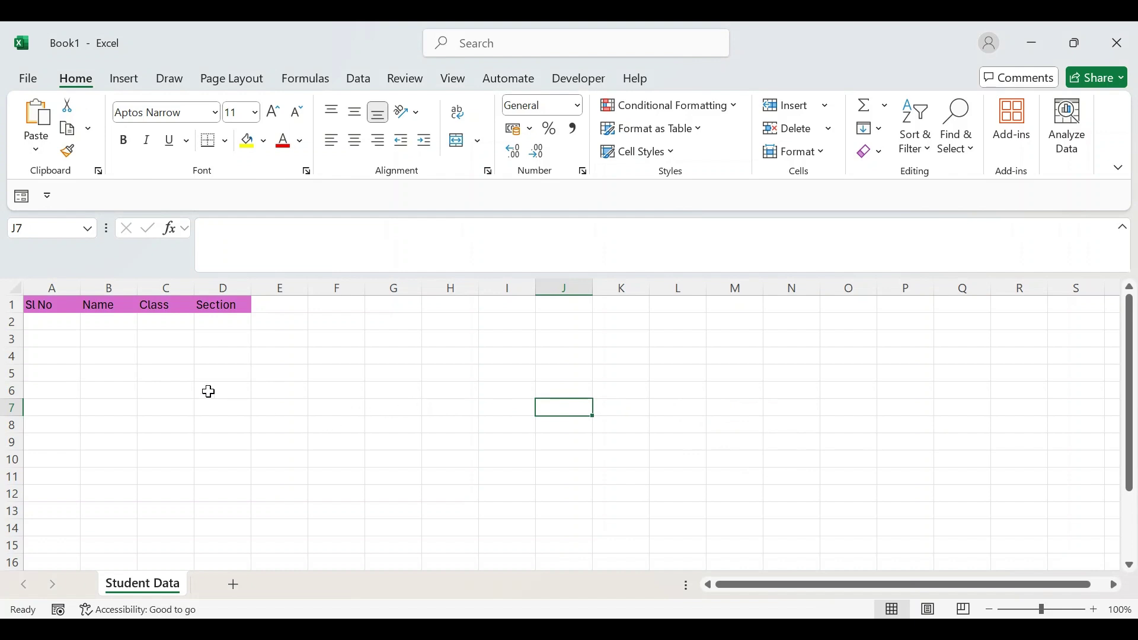
pyautogui.click(116, 368)
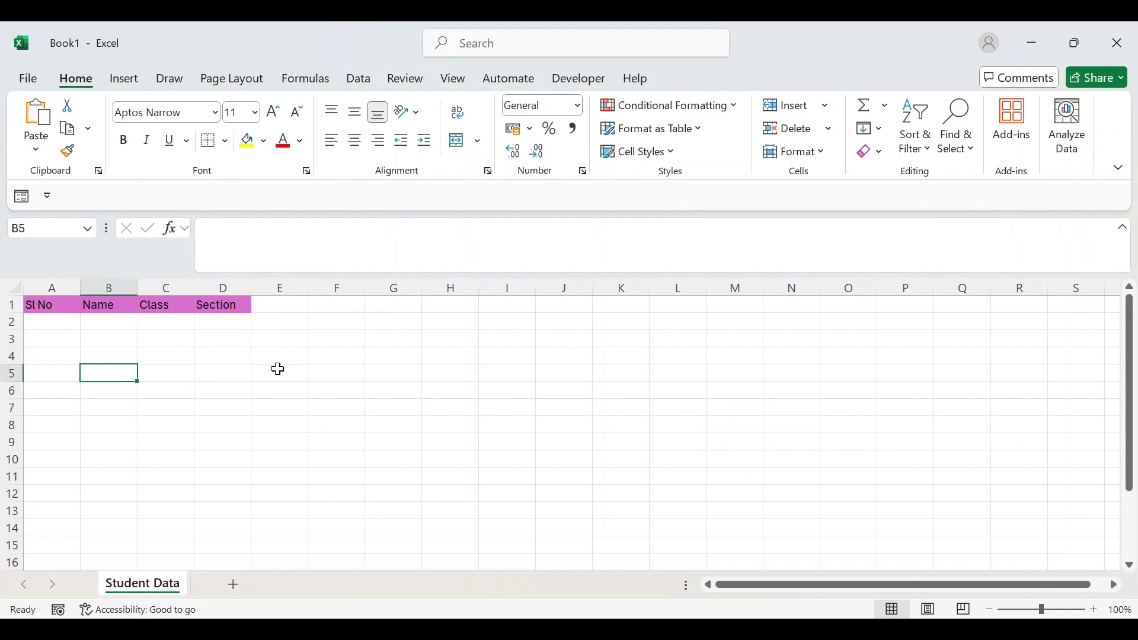
pyautogui.click(63, 307)
pyautogui.moveTo(63, 306); pyautogui.dragTo(224, 302)
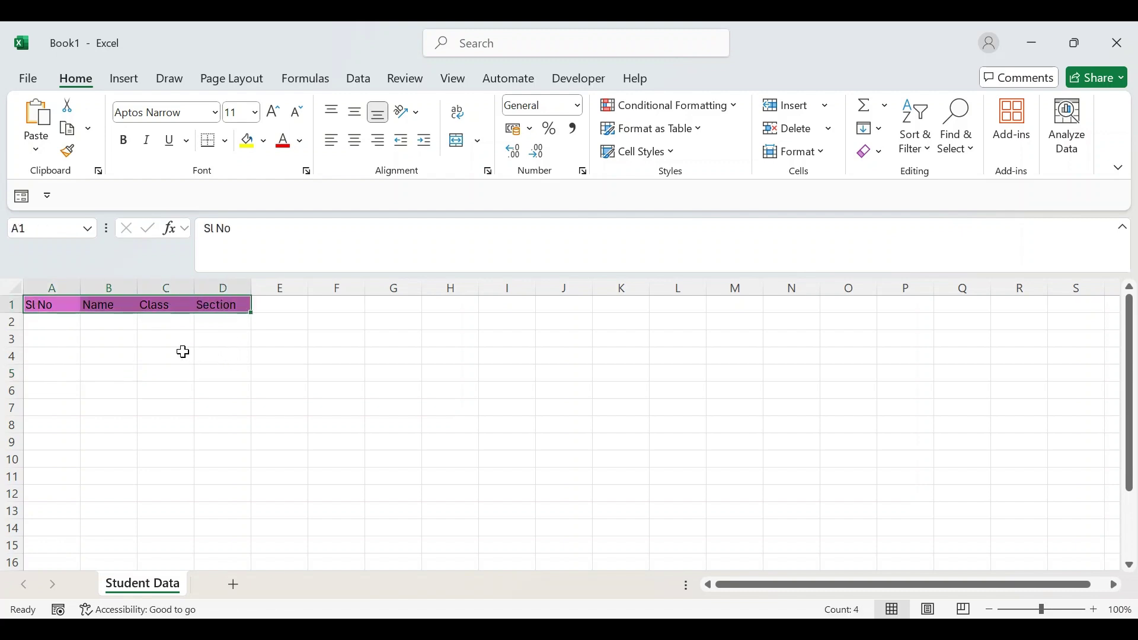
pyautogui.click(124, 353)
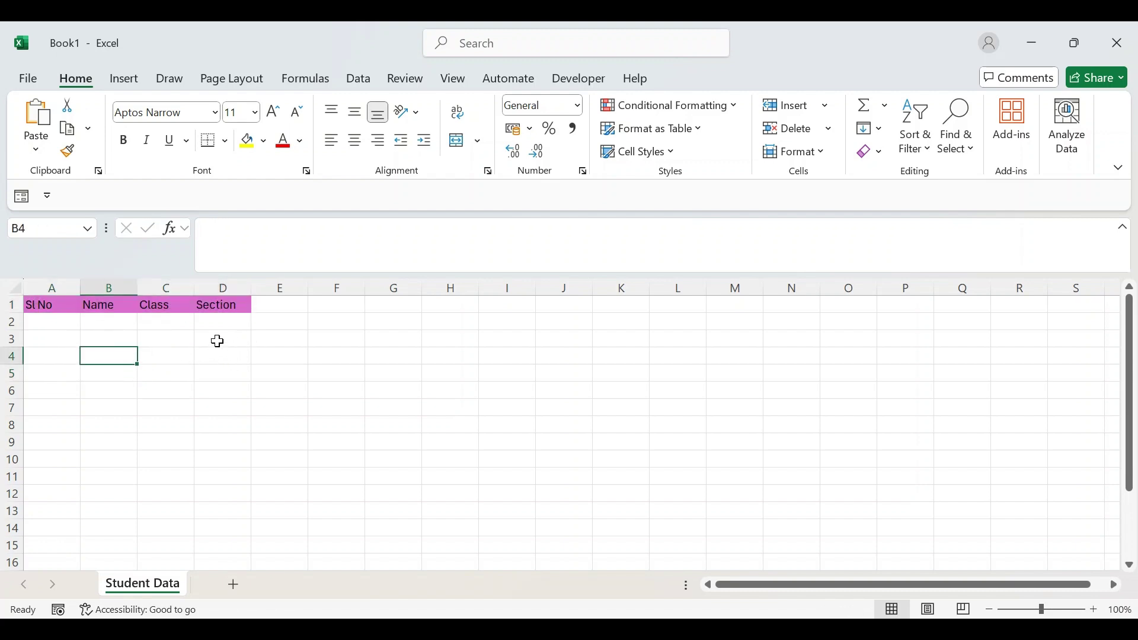
pyautogui.click(246, 374)
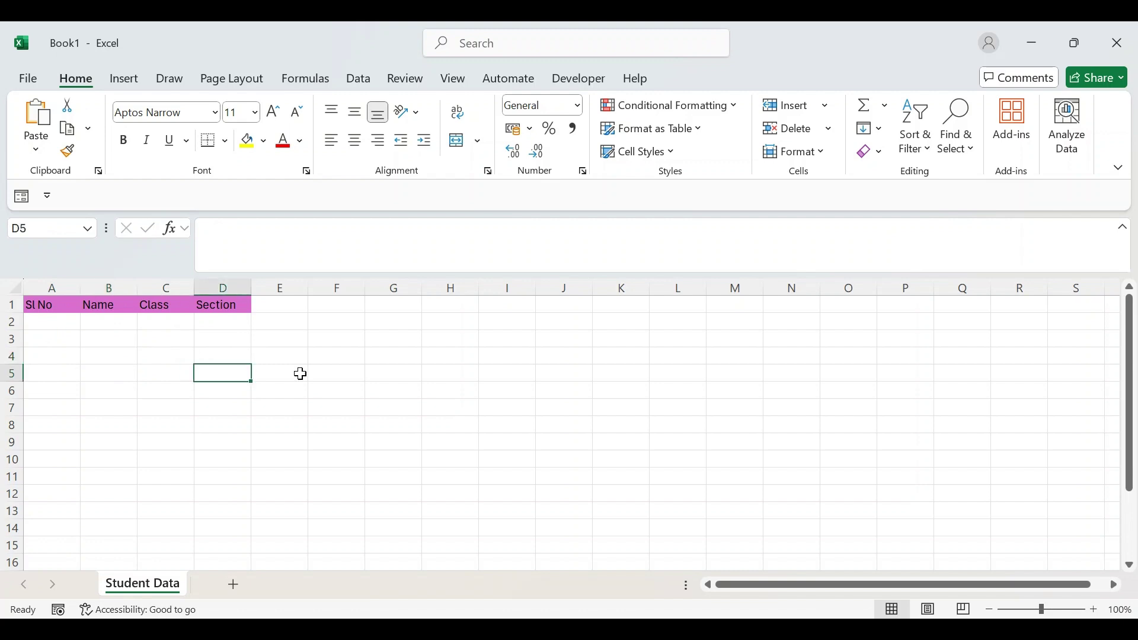
pyautogui.click(368, 374)
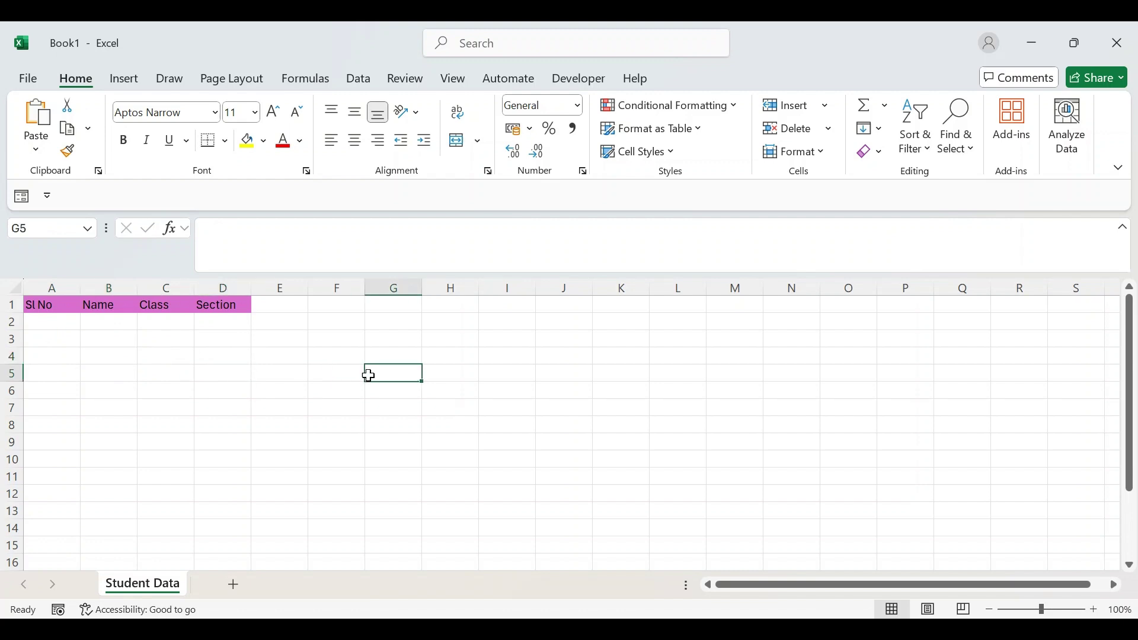
pyautogui.click(49, 325)
pyautogui.click(216, 462)
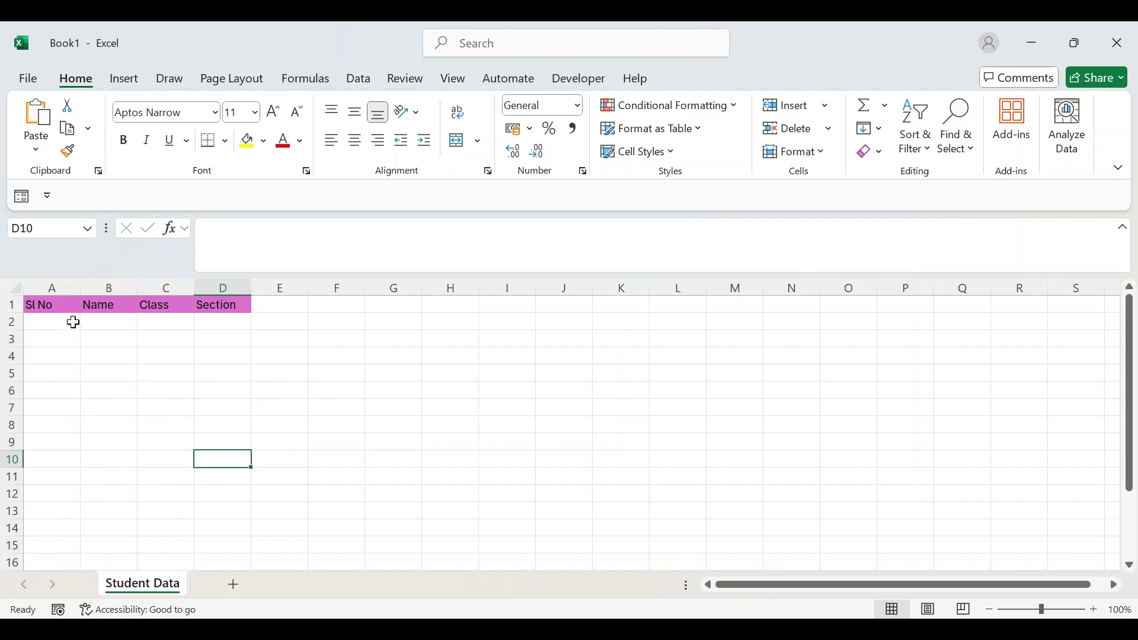
pyautogui.click(93, 325)
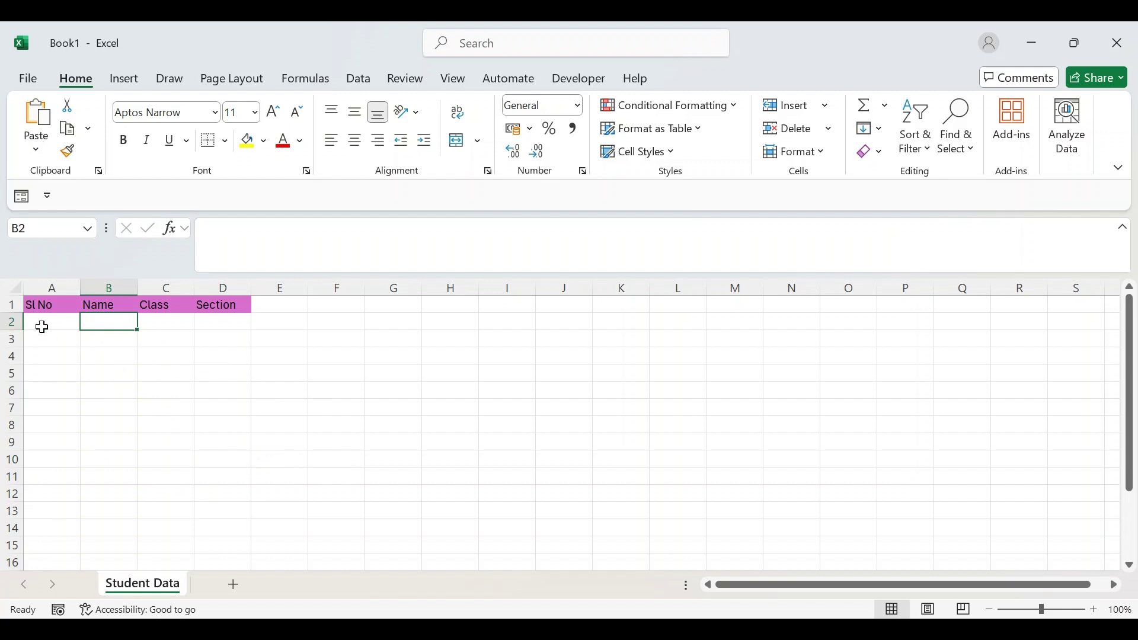
# Enter =SEQUENCE(COUNTA(B:B)) in A2 so serial numbers follow column B entries.
pyautogui.doubleClick(119, 323)
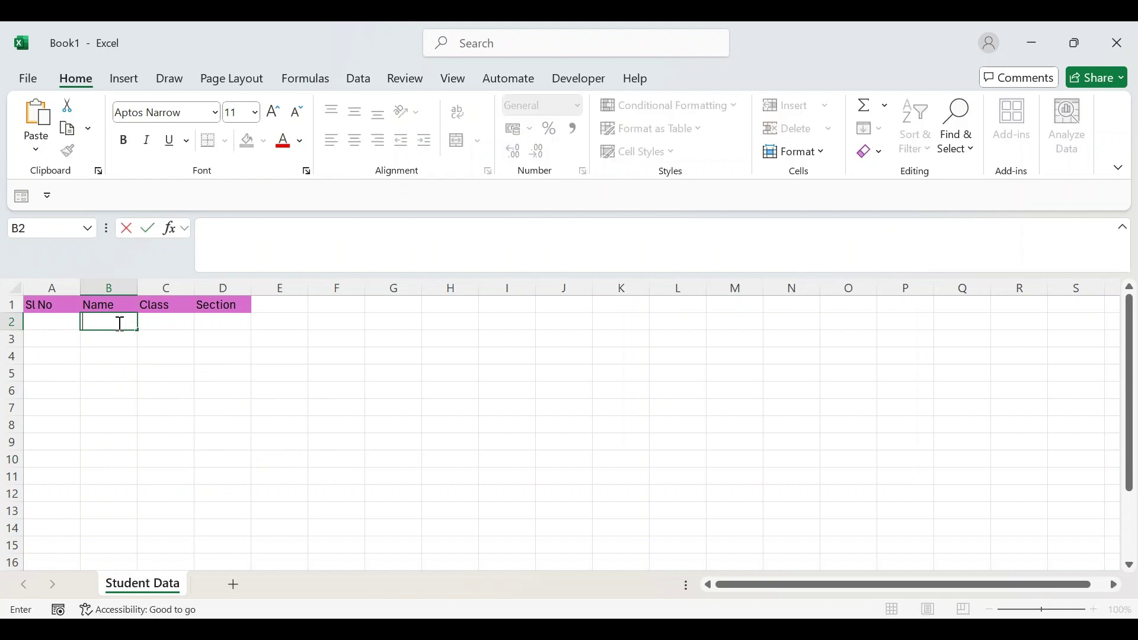
pyautogui.doubleClick(44, 322)
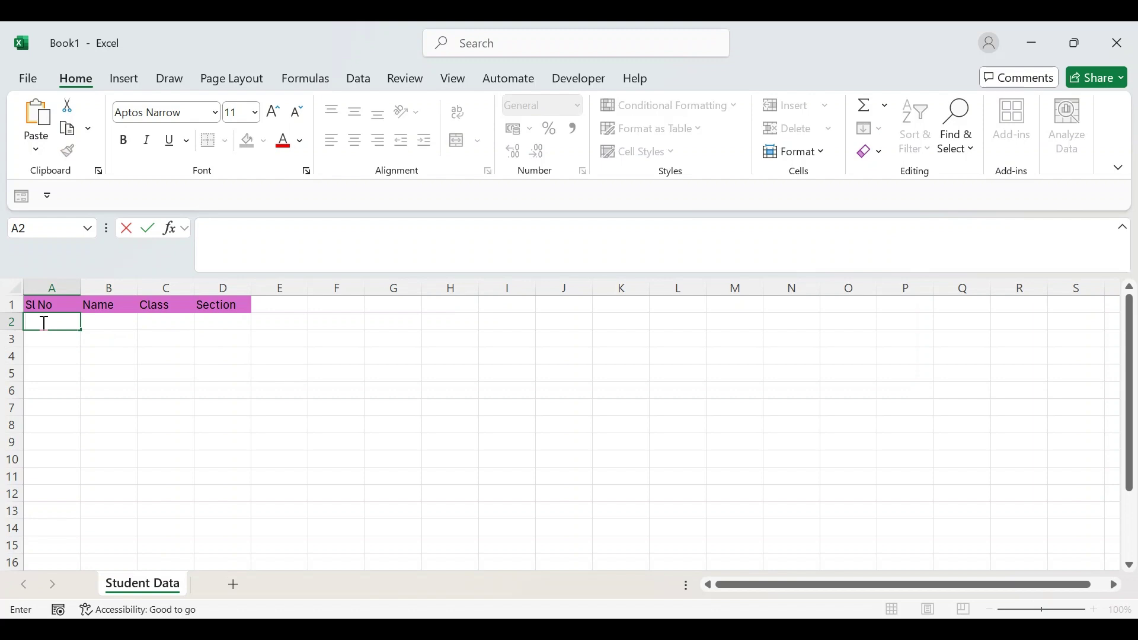
pyautogui.write('=sequn')
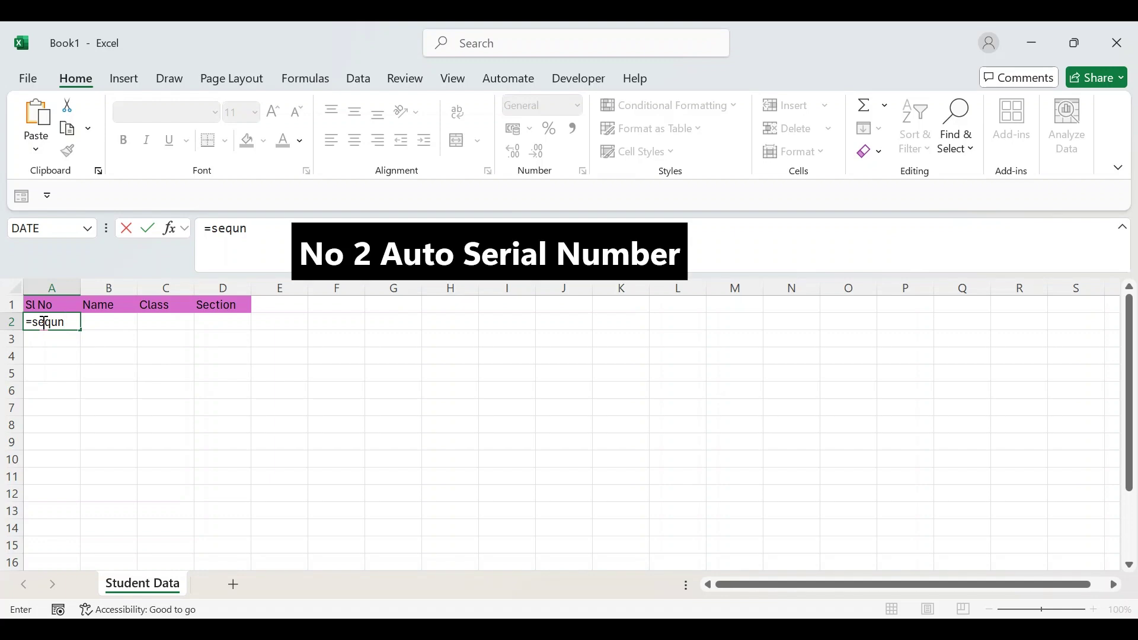
pyautogui.press('BackSpace')
pyautogui.write('e')
pyautogui.press('Tab')
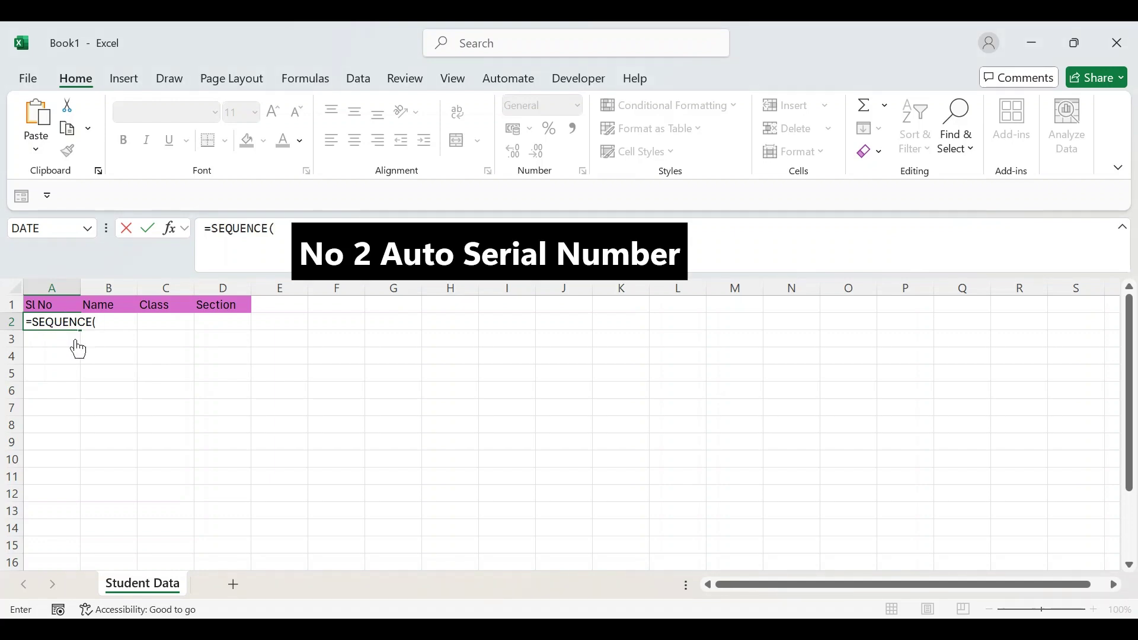
pyautogui.write('counta')
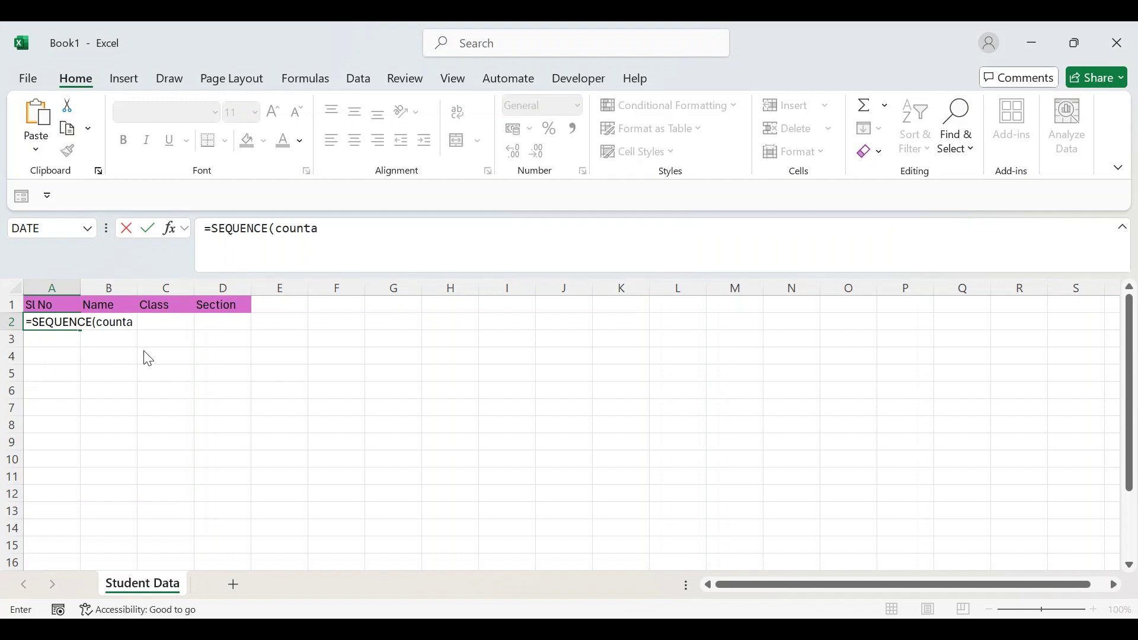
pyautogui.press('Tab')
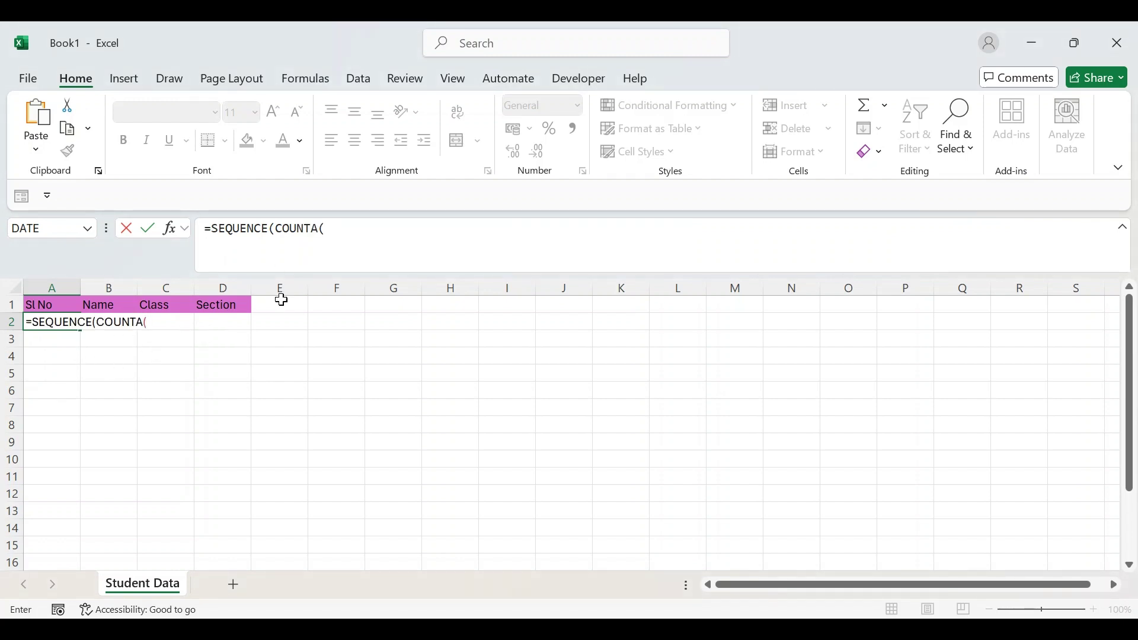
pyautogui.click(123, 286)
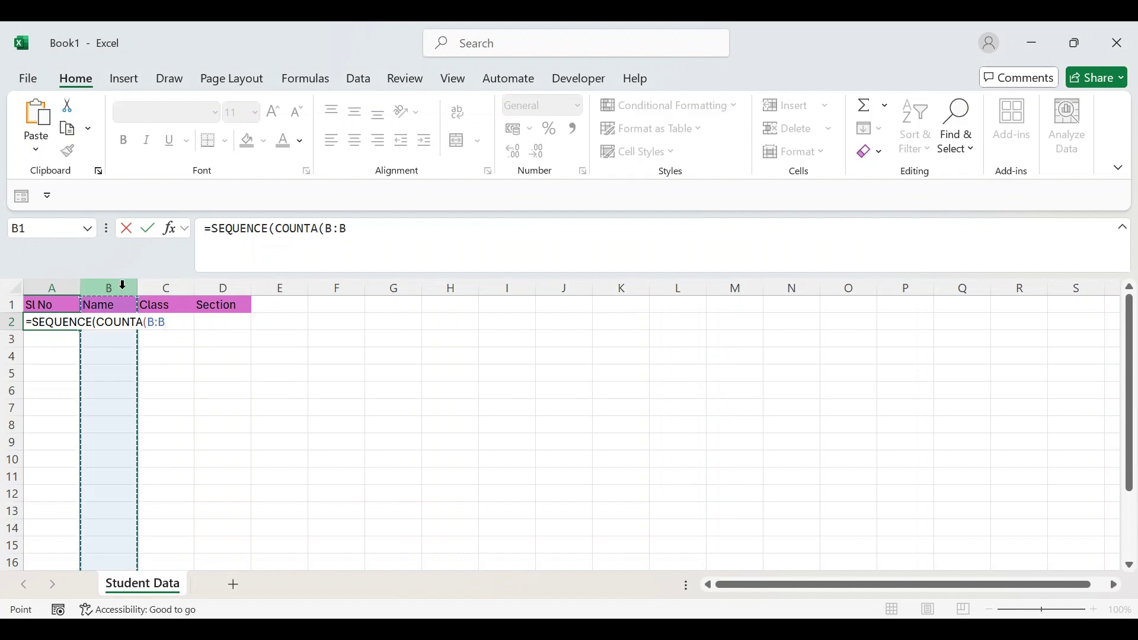
pyautogui.write(')')
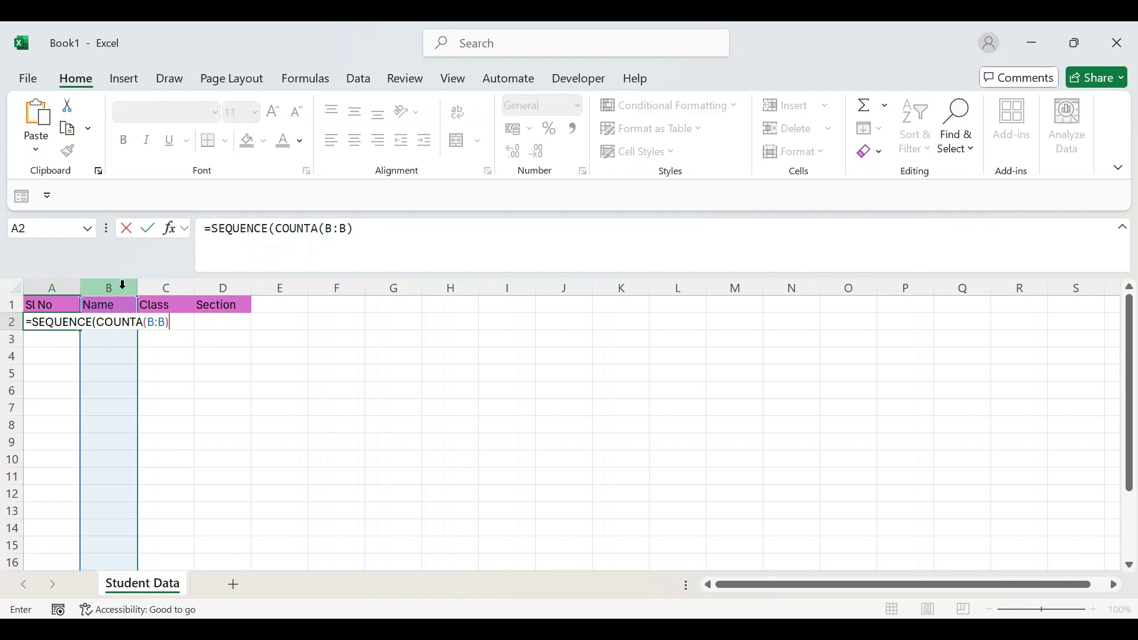
pyautogui.press('Return')
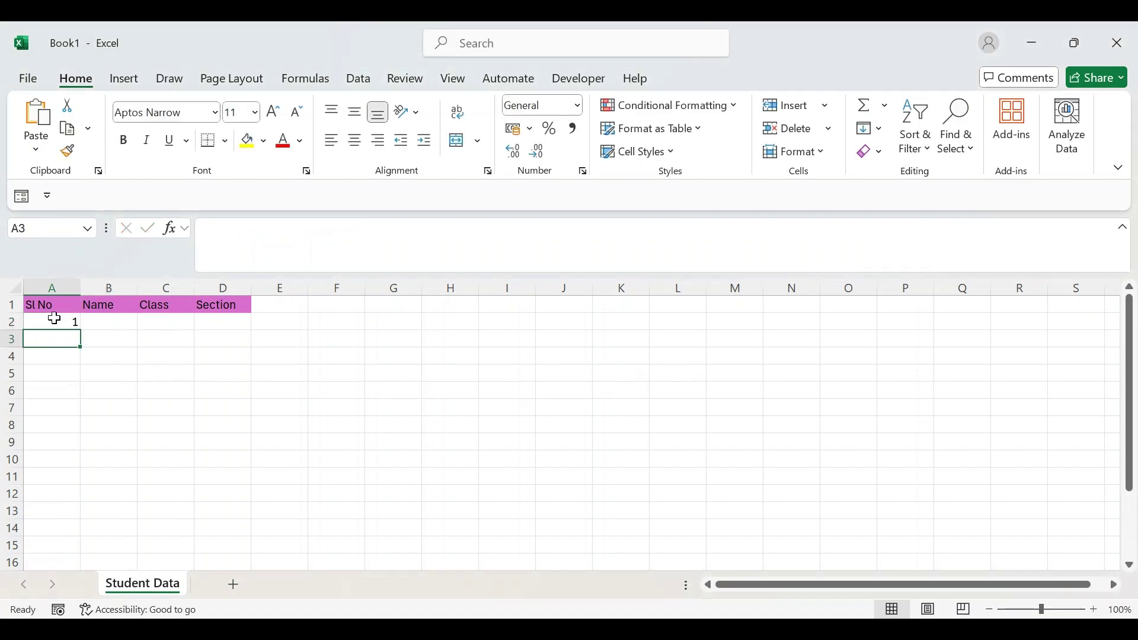
# Enter the first student's name in B2 and autofit column B to fit it.
pyautogui.doubleClick(105, 322)
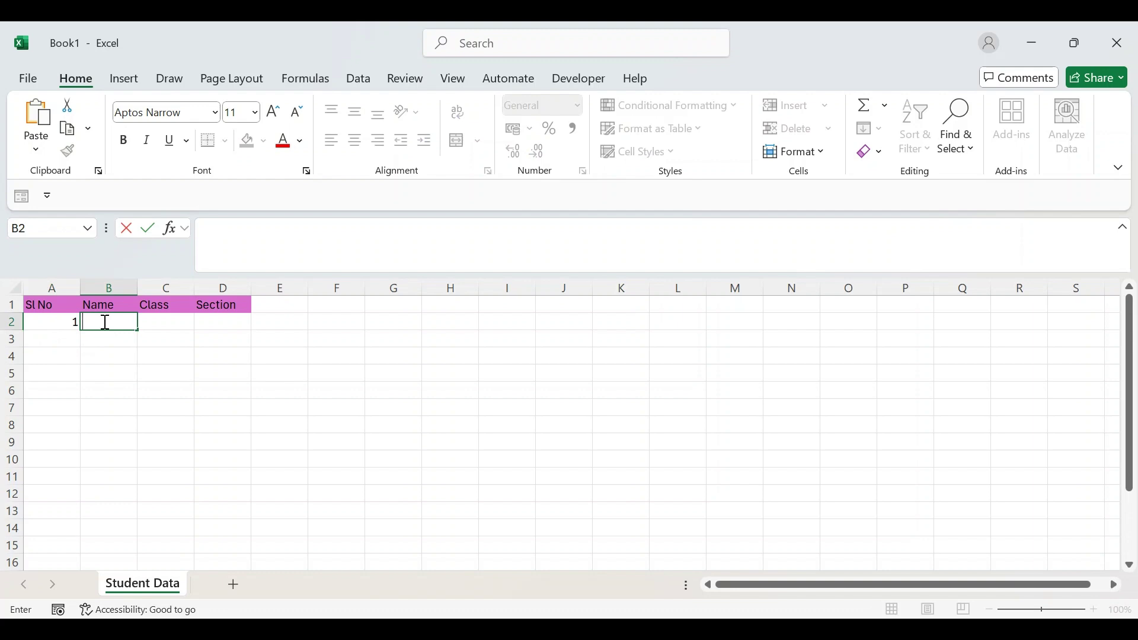
pyautogui.write('Radhe Mohan')
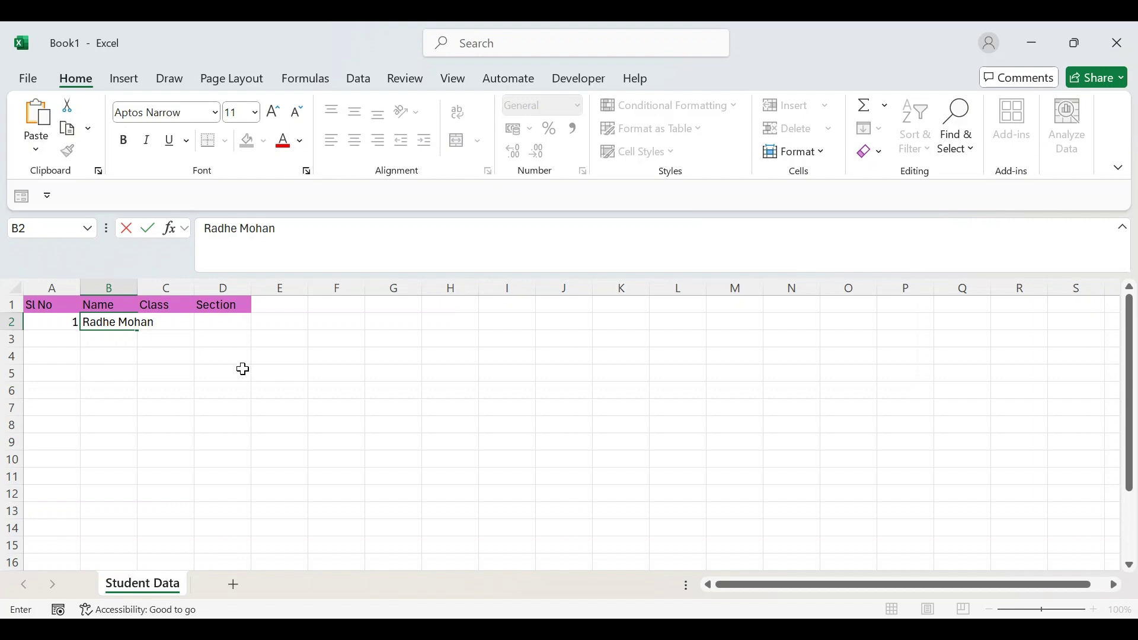
pyautogui.press('Return')
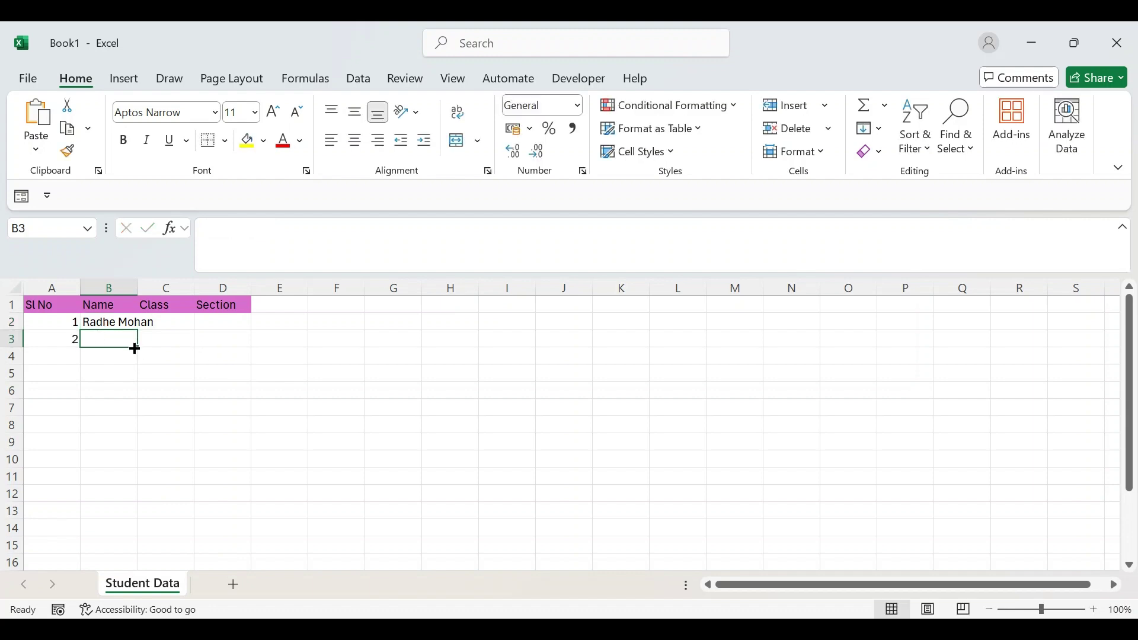
pyautogui.doubleClick(138, 288)
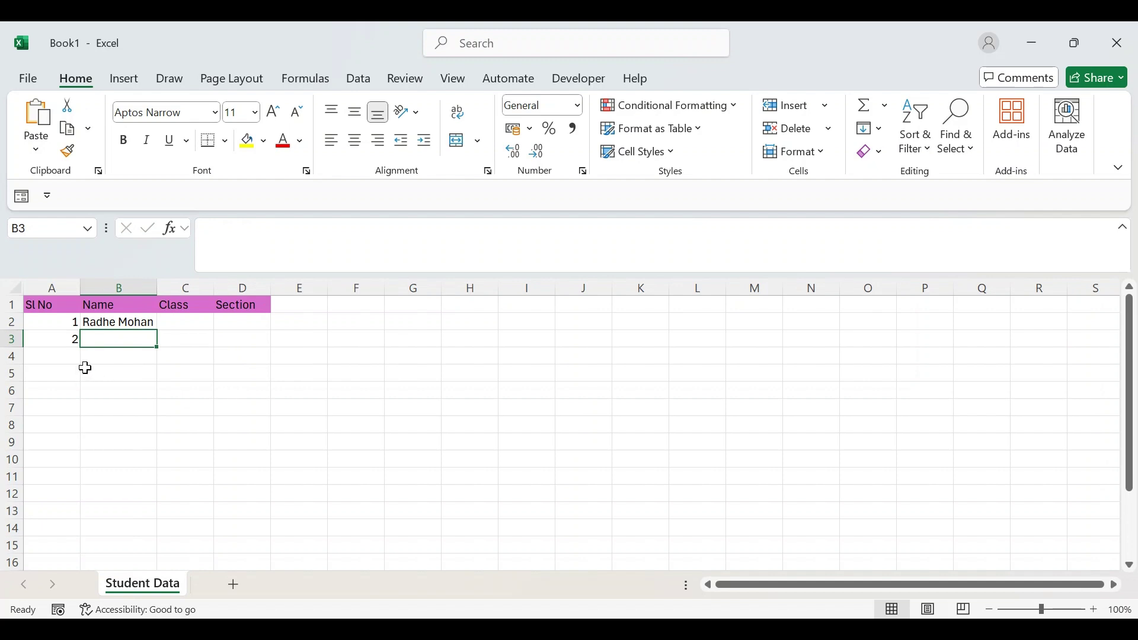
# Enter the second and third student names in B3 and B4.
pyautogui.doubleClick(110, 341)
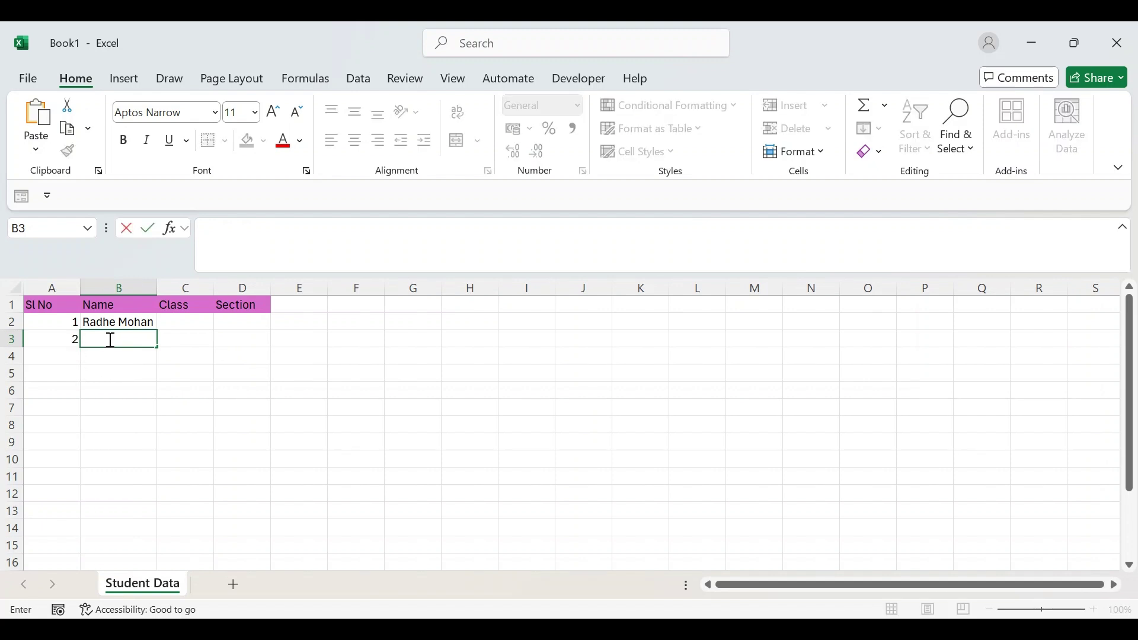
pyautogui.write('Sita Kumari')
pyautogui.press('Return')
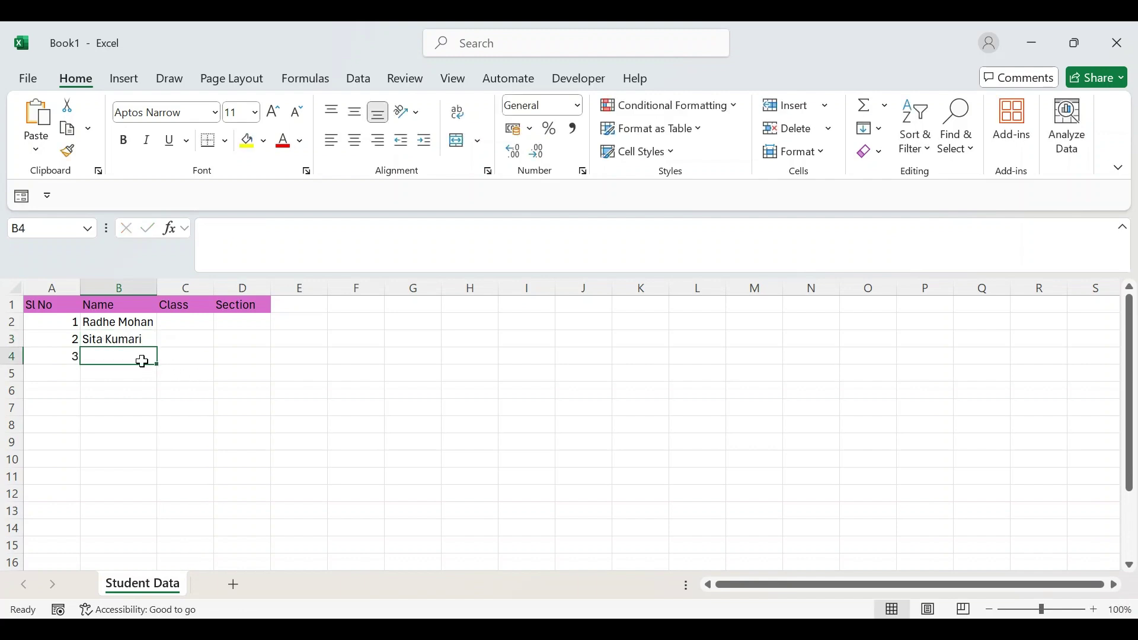
pyautogui.write('F')
pyautogui.press('BackSpace')
pyautogui.write('Al')
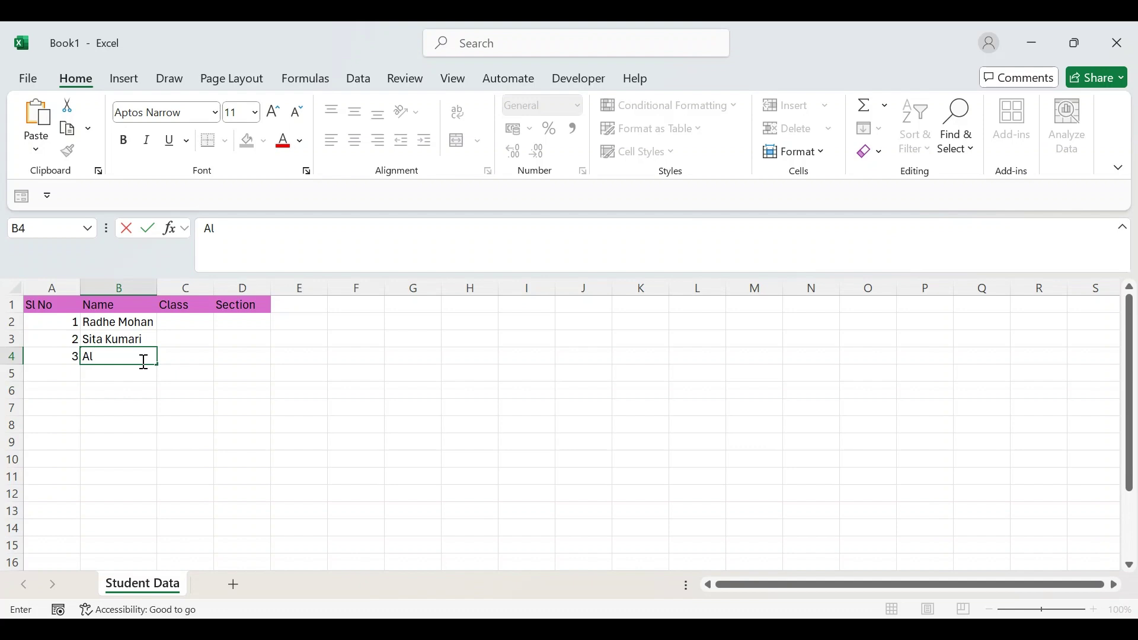
pyautogui.write('ex')
pyautogui.press('Return')
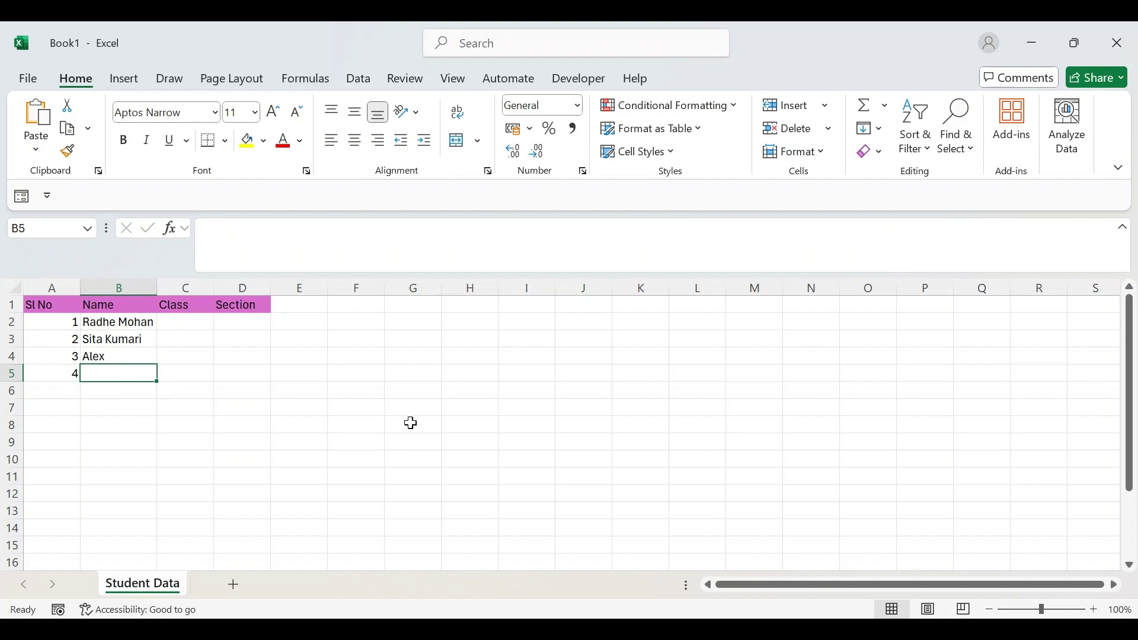
pyautogui.click(354, 421)
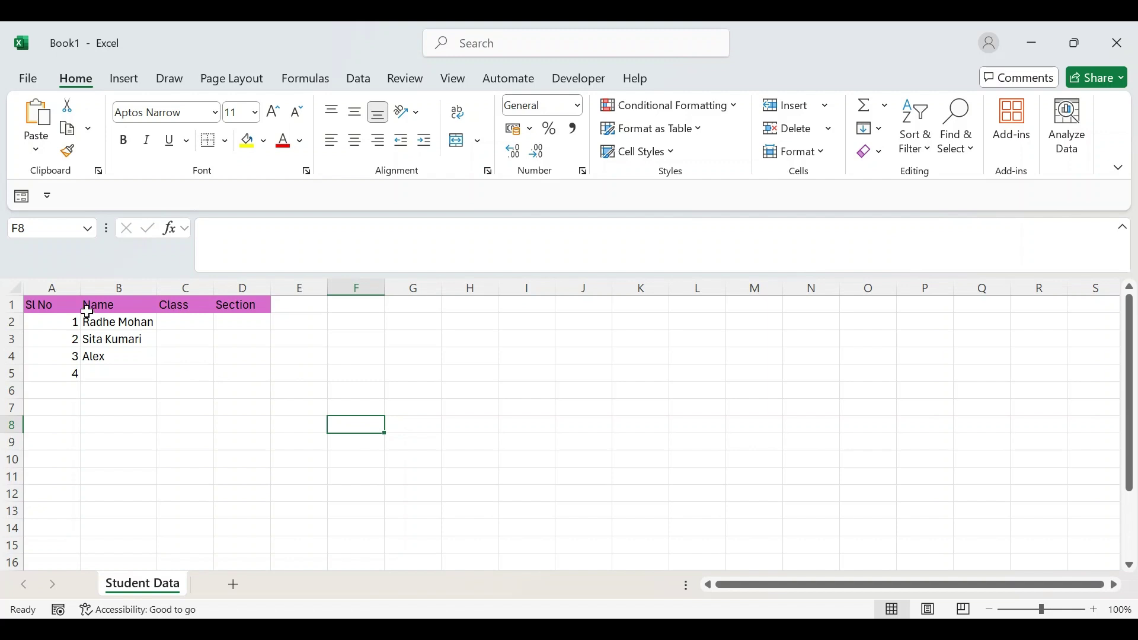
pyautogui.moveTo(35, 305); pyautogui.dragTo(257, 454)
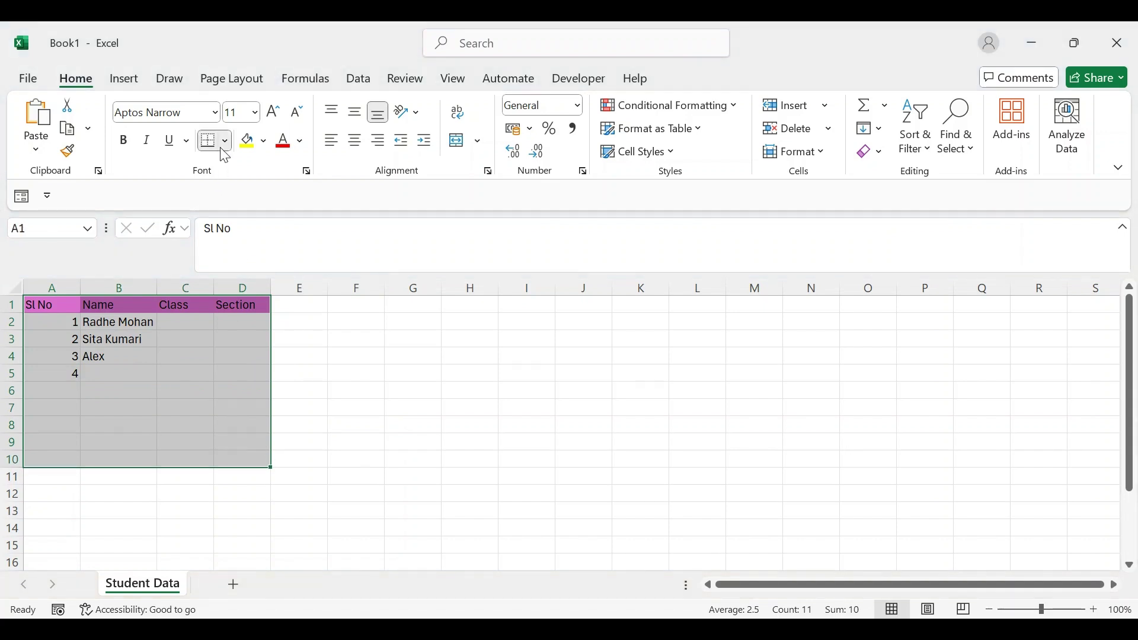
pyautogui.click(470, 458)
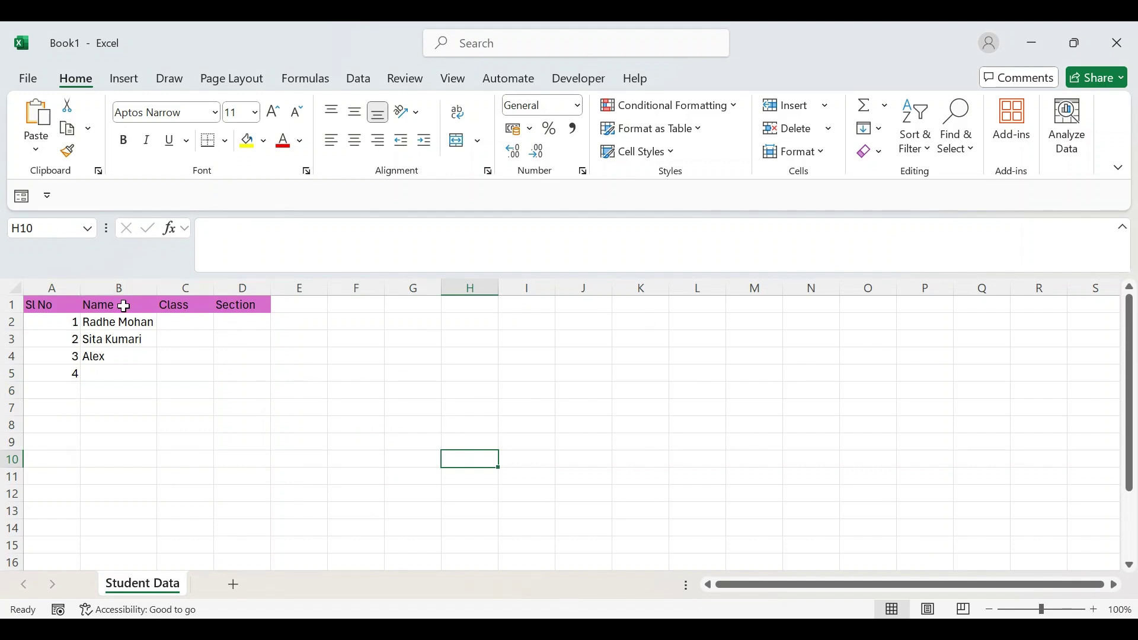
pyautogui.click(50, 305)
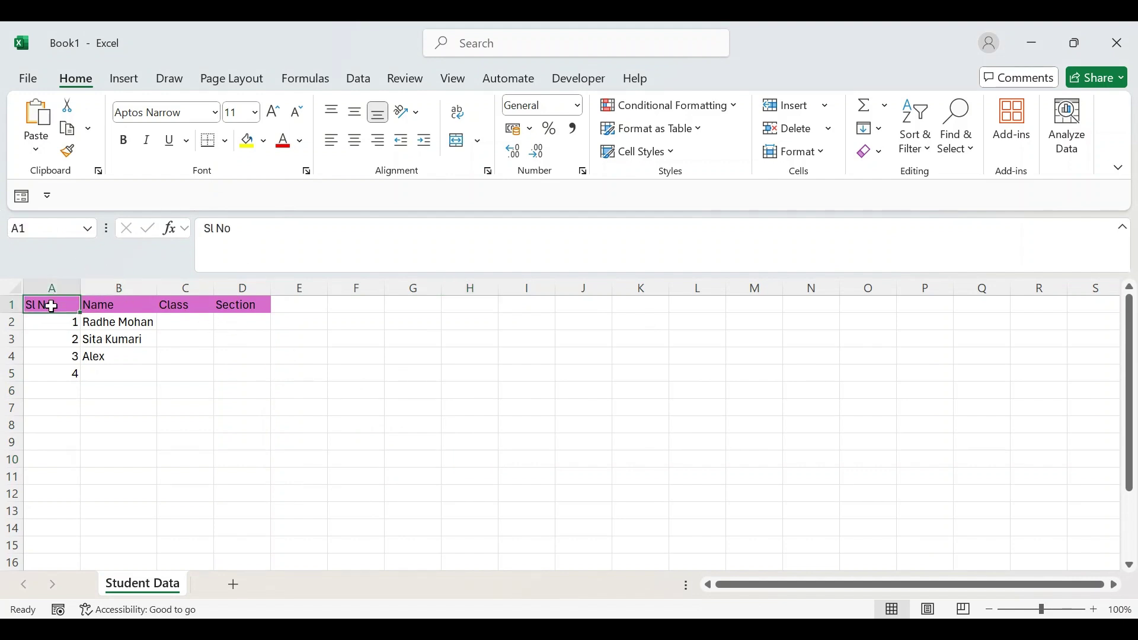
pyautogui.click(37, 225)
pyautogui.click(37, 225)
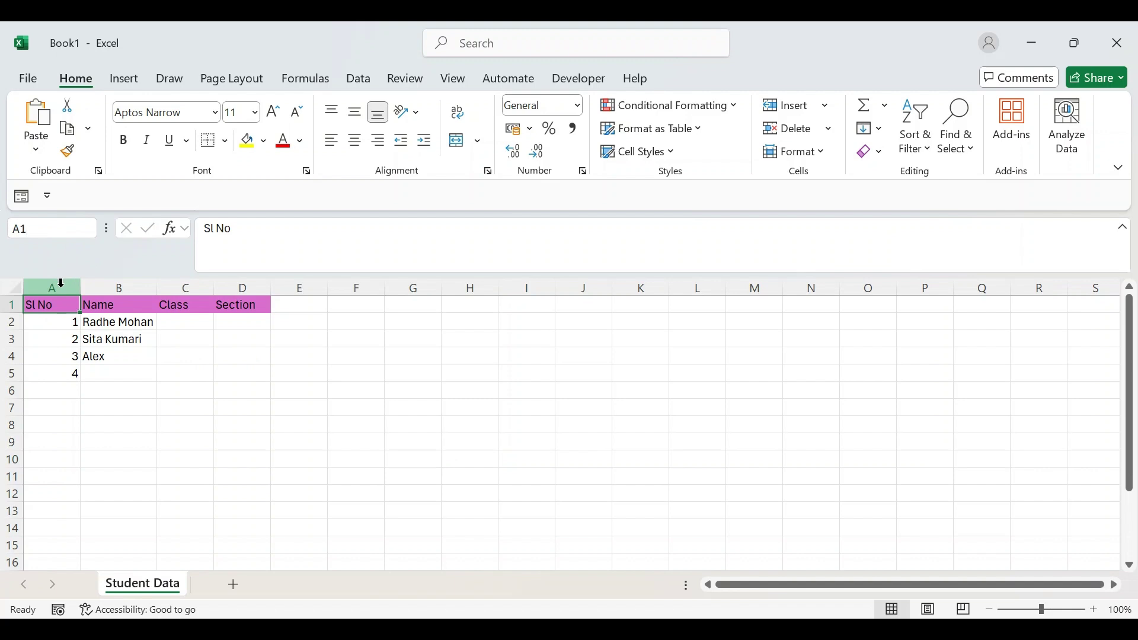
# Select A1:D10 through the Name Box and apply All Borders to grid the table.
pyautogui.click(55, 227)
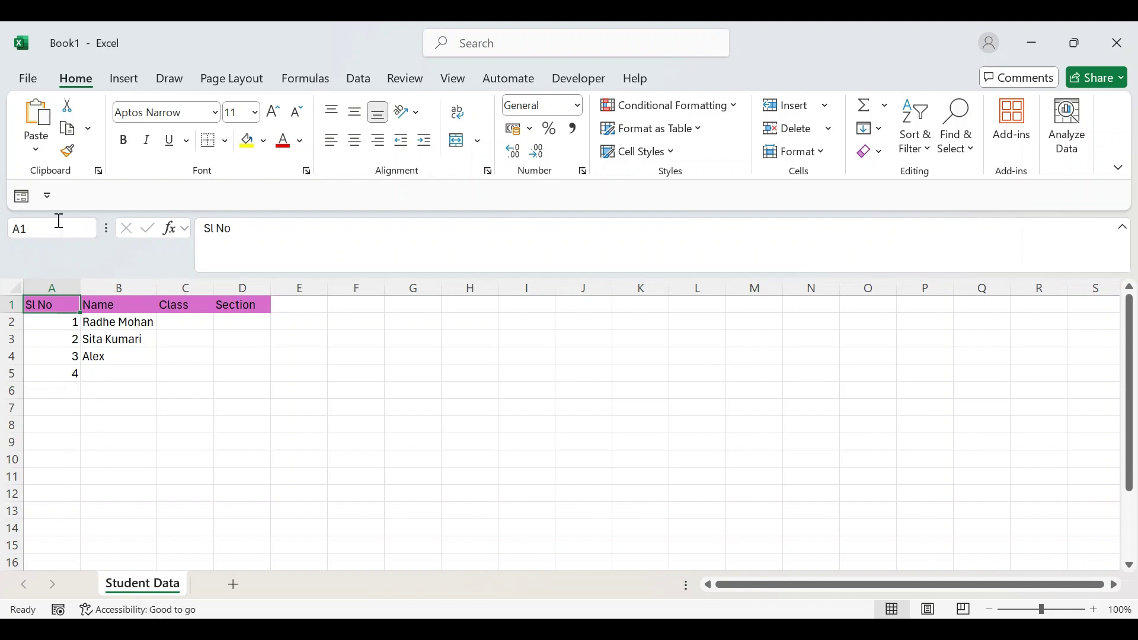
pyautogui.press('BackSpace')
pyautogui.press('BackSpace')
pyautogui.write('d10')
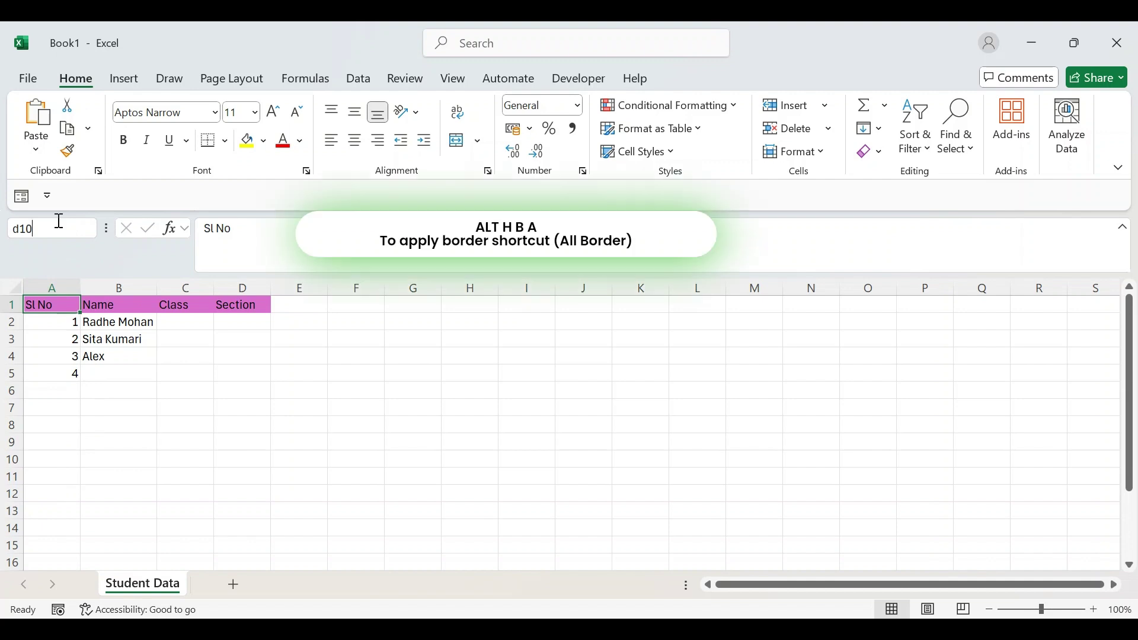
pyautogui.hotkey('shift', 'Return')
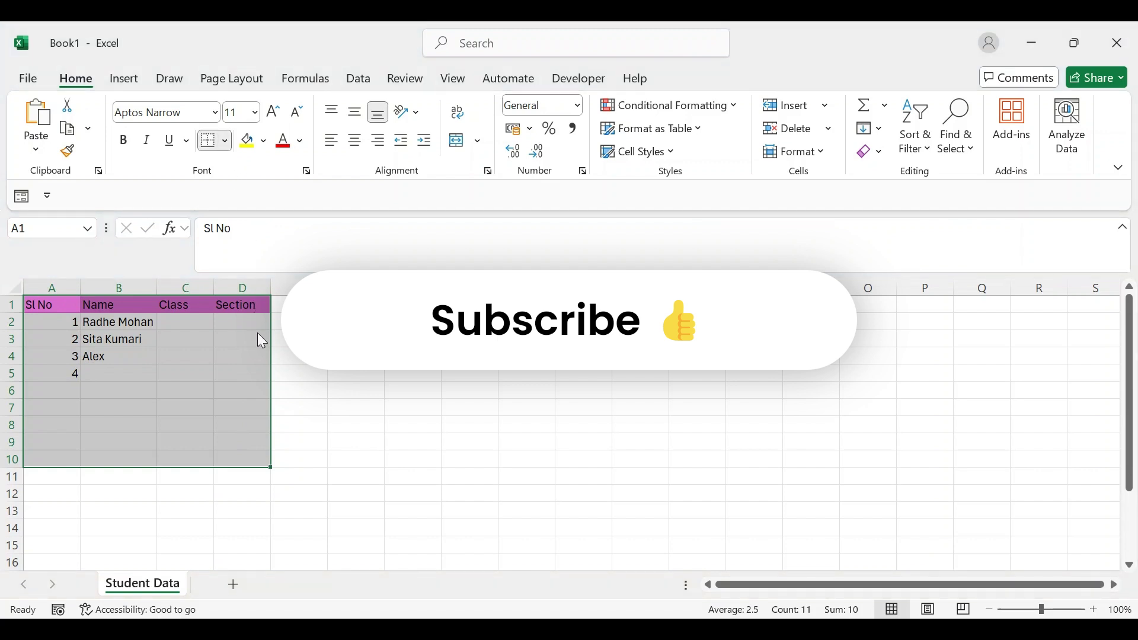
pyautogui.click(426, 407)
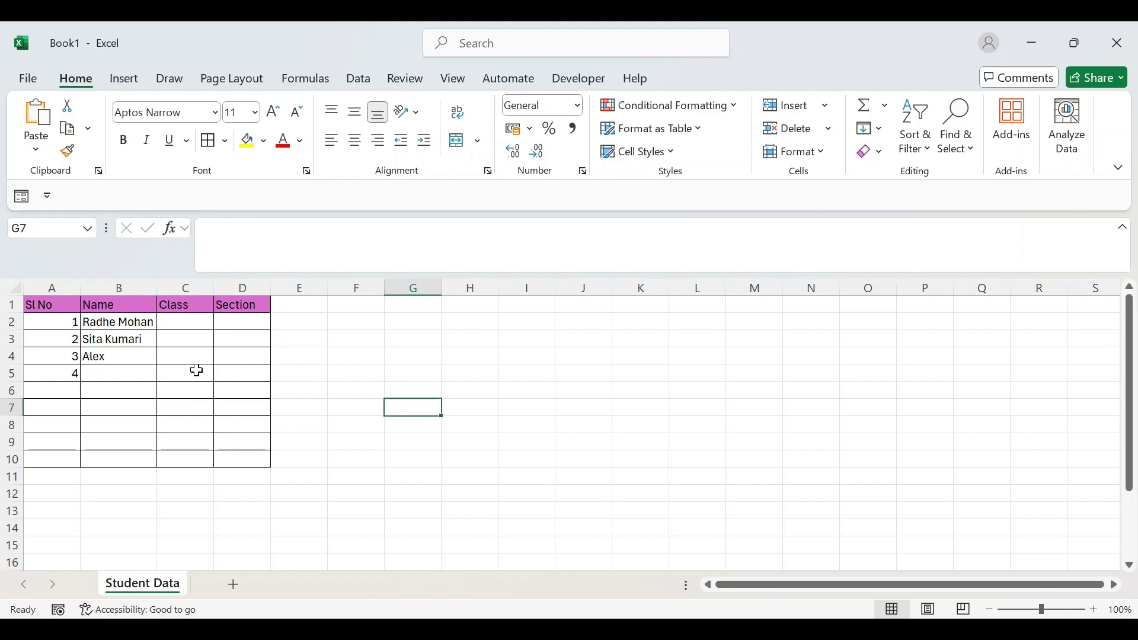
pyautogui.click(133, 371)
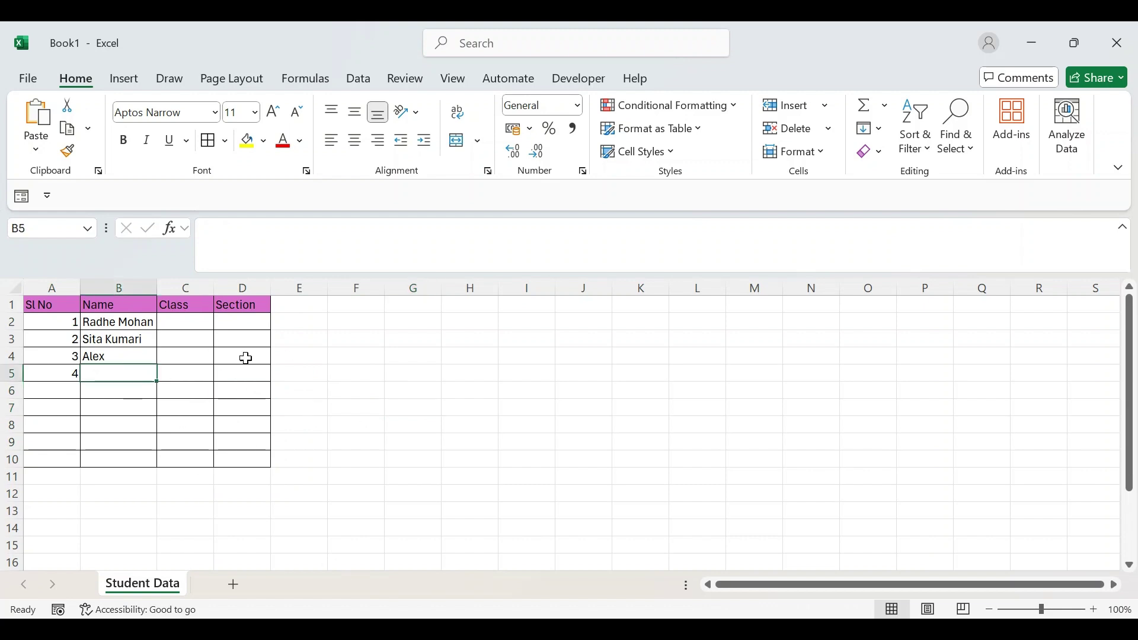